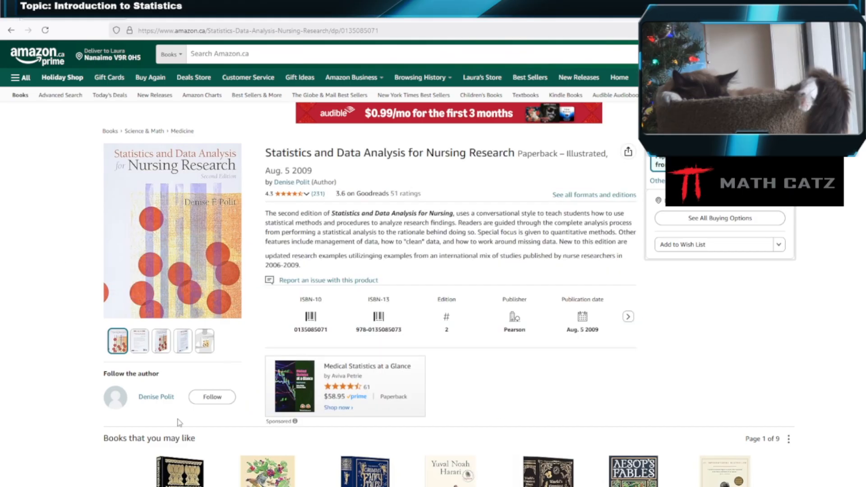
Switch to the SPSS data editor showing Polit2SetB.sav and open the Polit2SetA.sav dataset from the dataset folder.
mouse_move(263, 486)
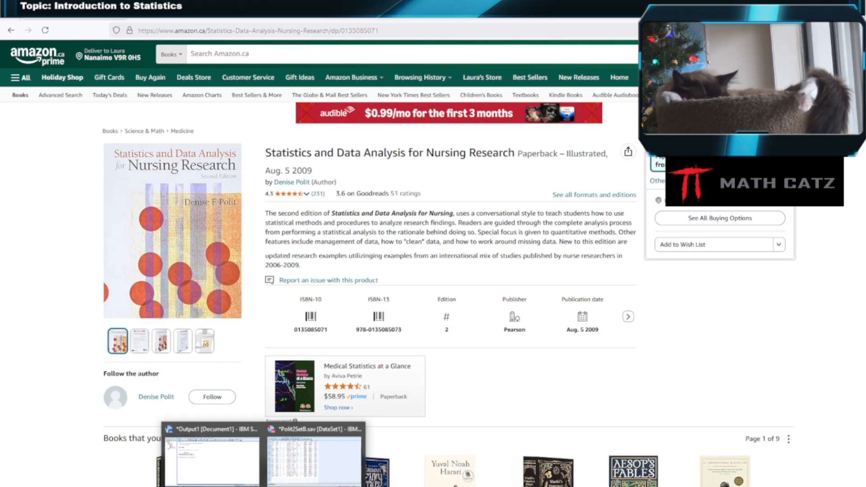
left_click(315, 460)
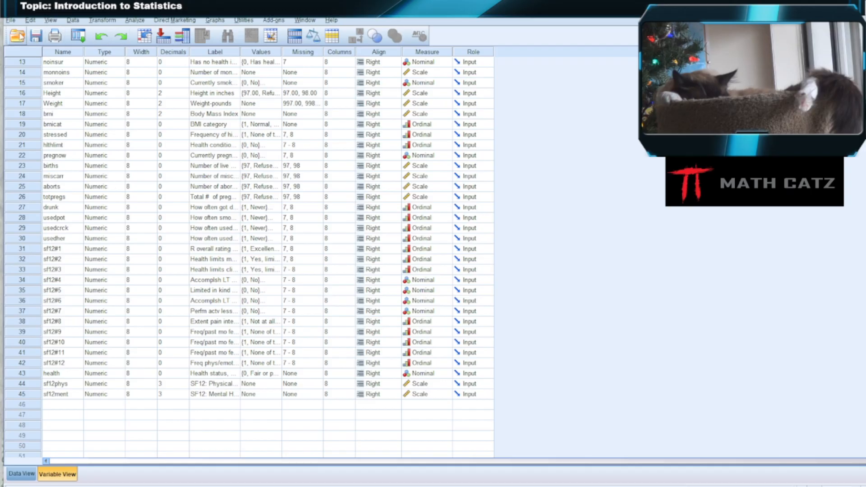
left_click(18, 36)
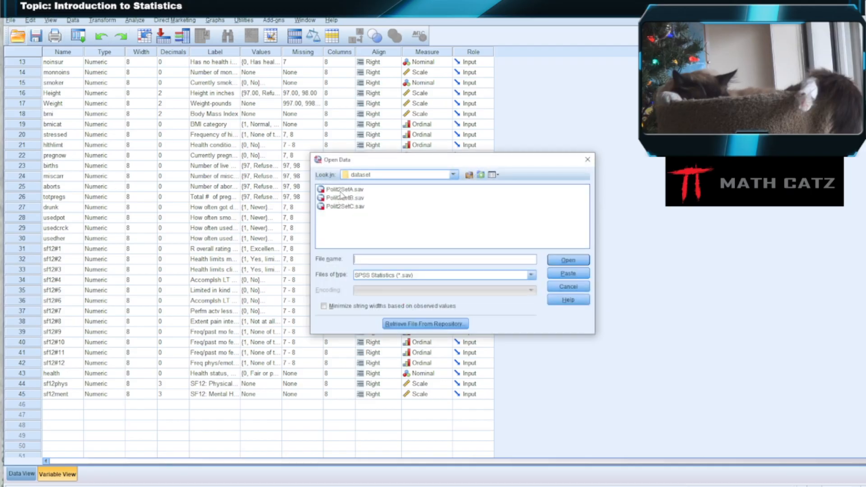
left_click(342, 190)
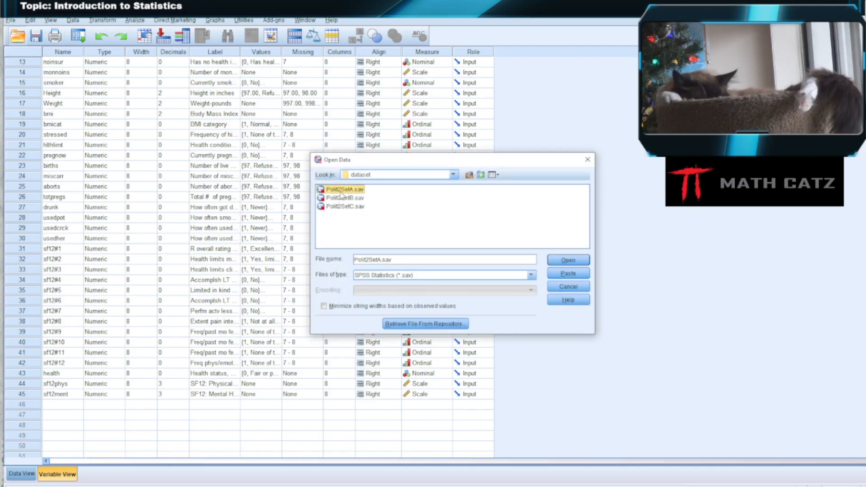
left_click(555, 262)
left_click(430, 284)
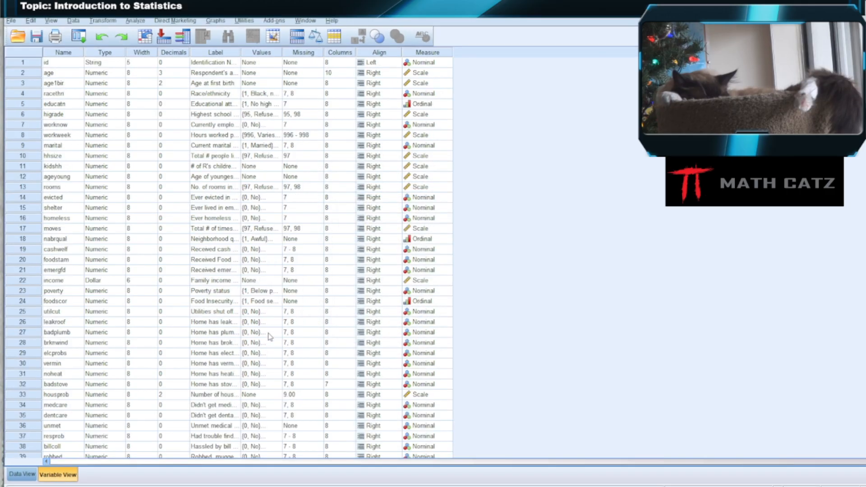
Look through the dataset's variable list and select the housprob variable.
scroll(258, 327, "down", 4)
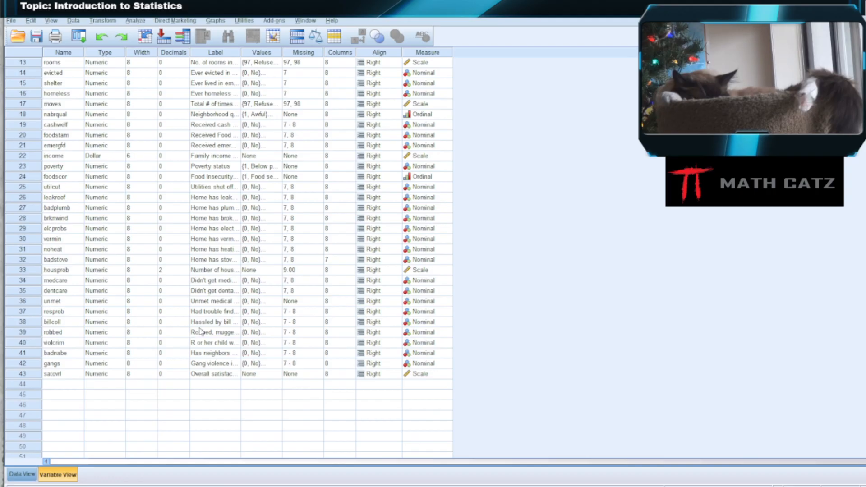
scroll(199, 333, "up", 4)
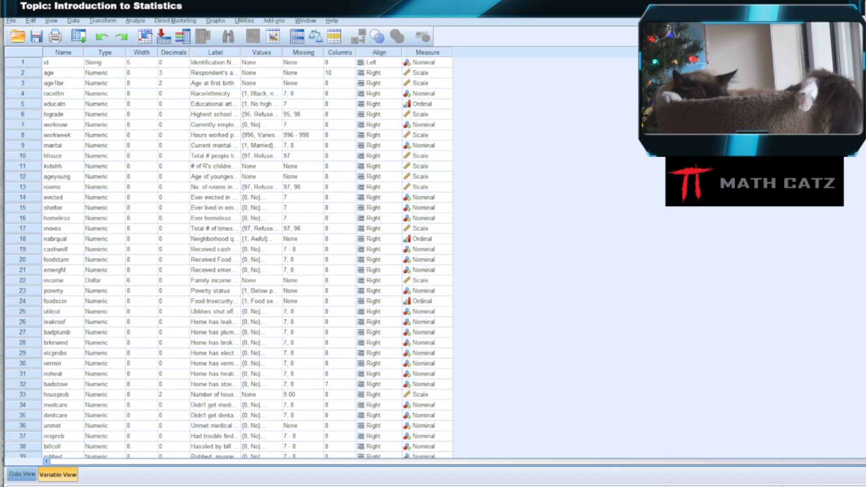
scroll(176, 288, "down", 5)
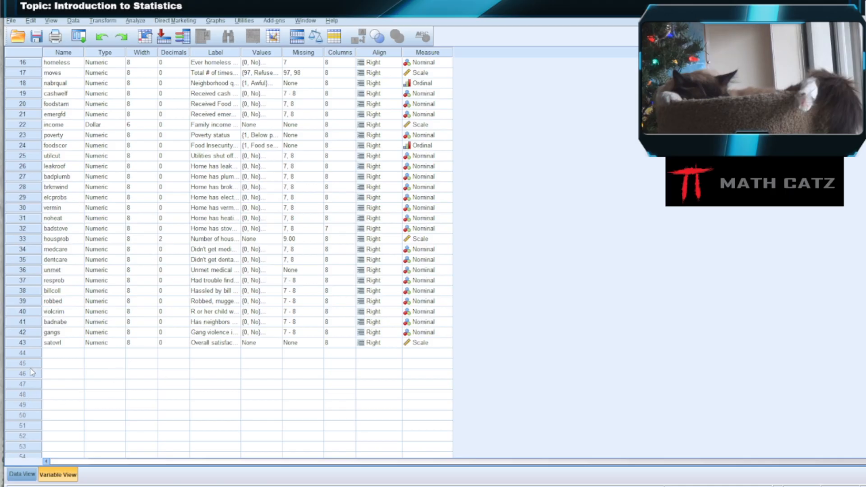
left_click(58, 240)
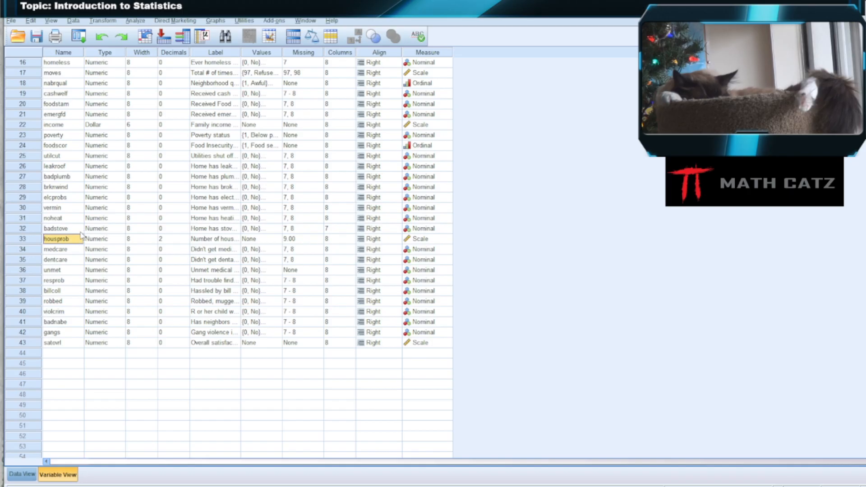
Start a Frequencies analysis, enlarge its dialog, and add Number of housing problems [housprob] as the variable to analyse.
left_click(137, 22)
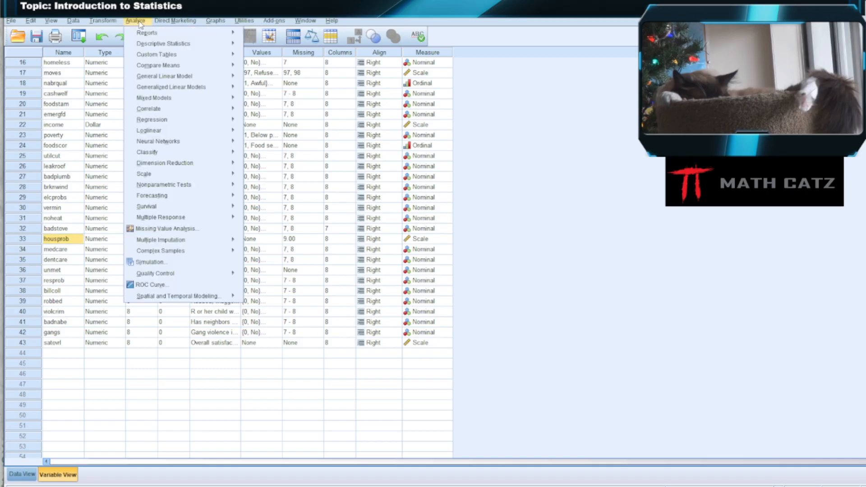
mouse_move(152, 47)
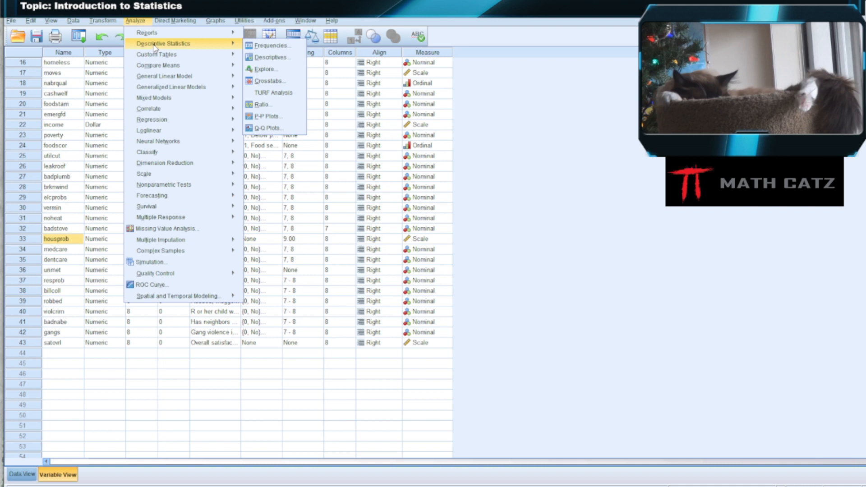
left_click(270, 46)
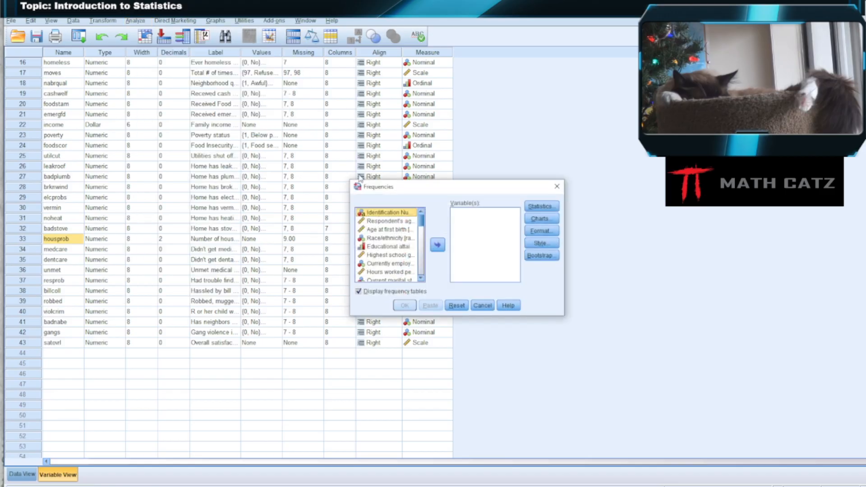
left_click_drag(419, 188, 224, 88)
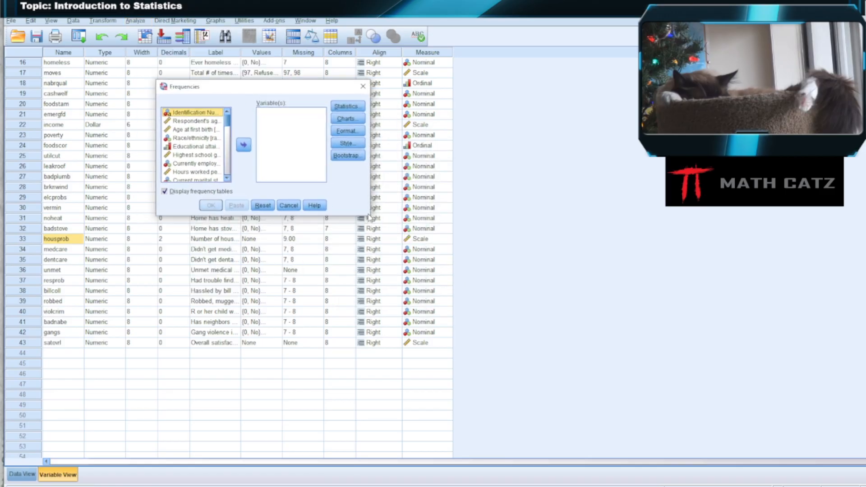
left_click_drag(368, 215, 635, 422)
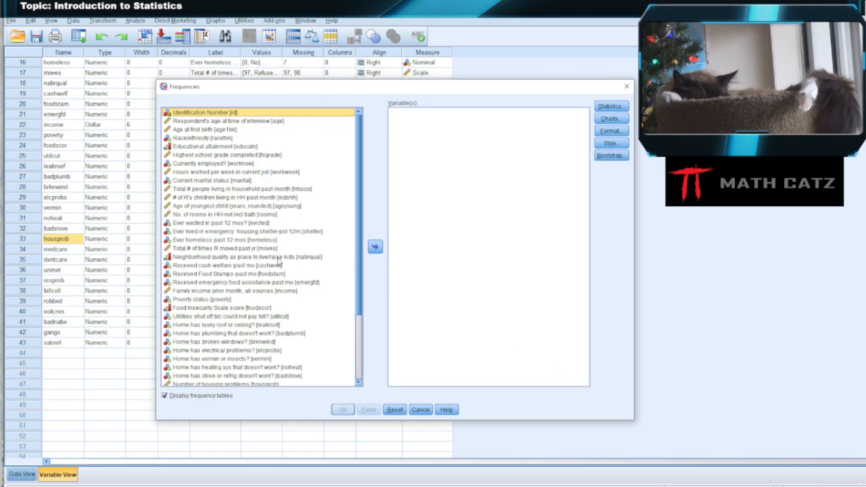
scroll(280, 270, "down", 3)
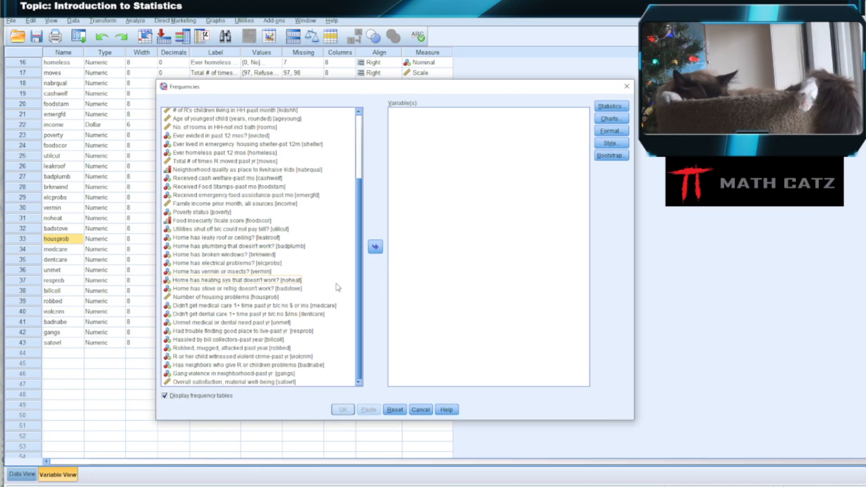
left_click(228, 298)
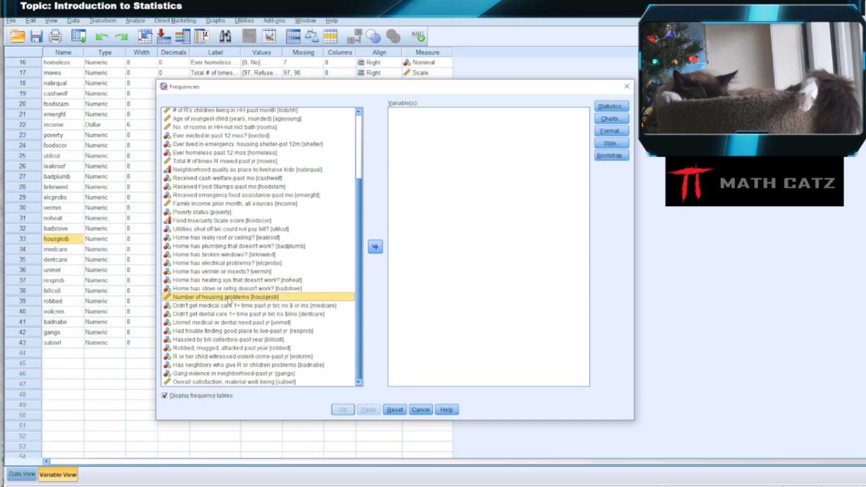
left_click(375, 247)
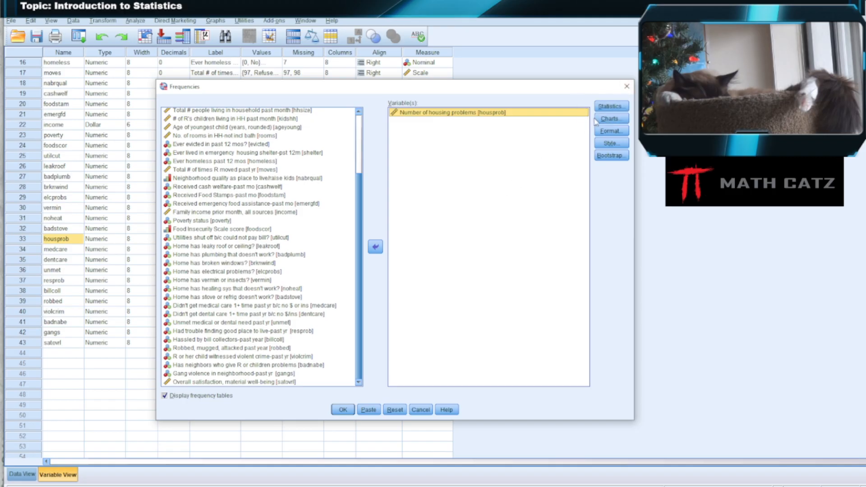
Request the mean, median, mode, standard deviation, variance, range, minimum, maximum, skewness and kurtosis for housprob, and run the Frequencies analysis.
left_click(610, 106)
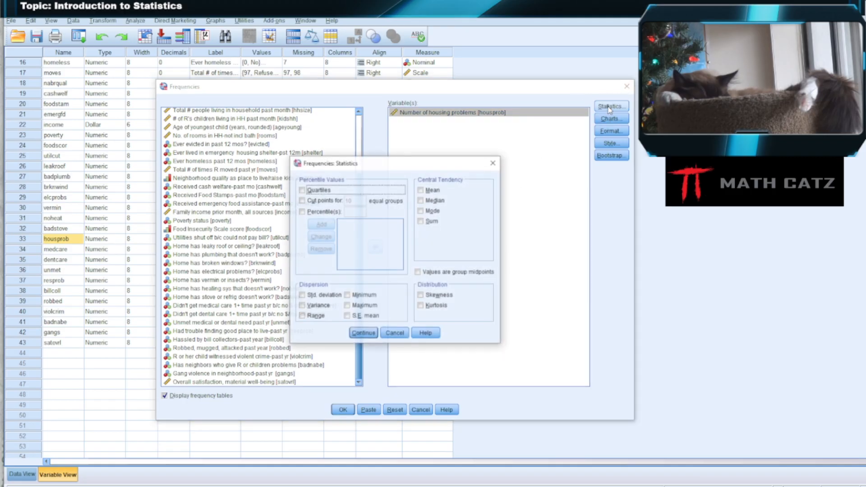
left_click(421, 190)
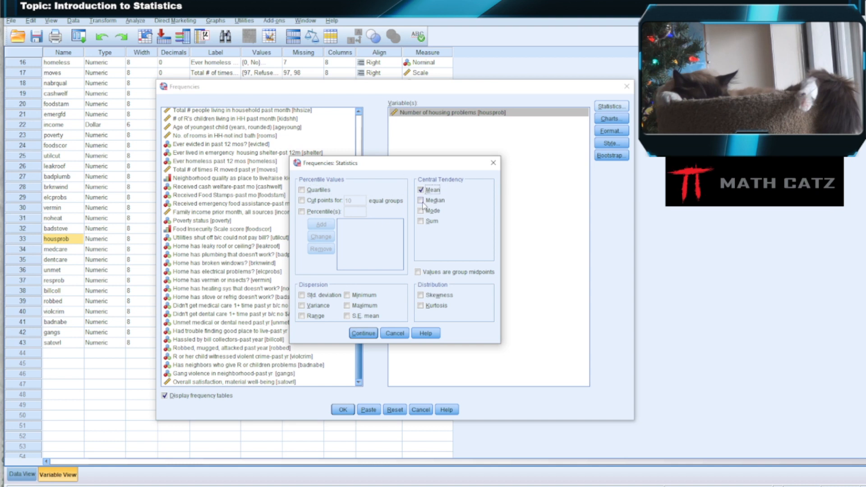
left_click(421, 201)
left_click(420, 211)
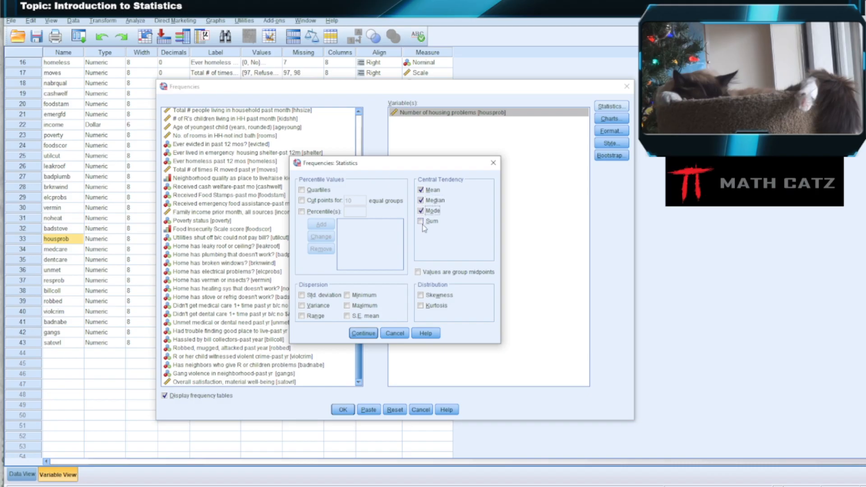
left_click(301, 296)
left_click(301, 306)
left_click(301, 316)
left_click(346, 296)
left_click(347, 306)
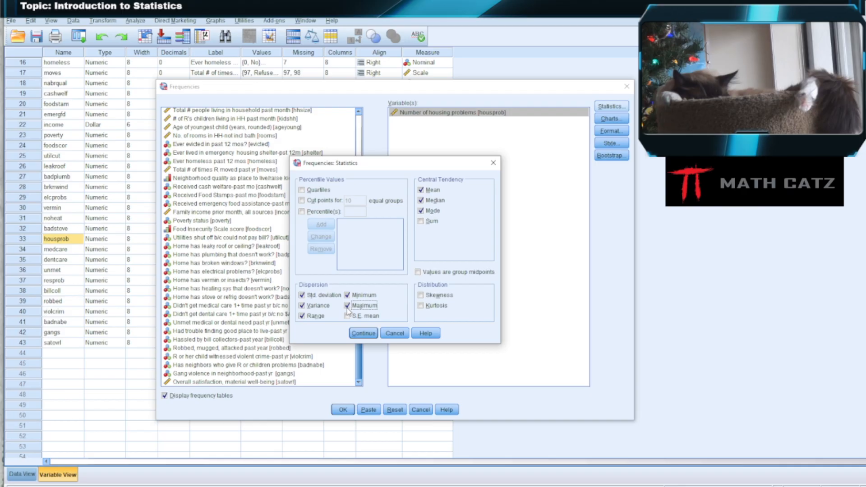
left_click(421, 296)
left_click(421, 307)
left_click(366, 334)
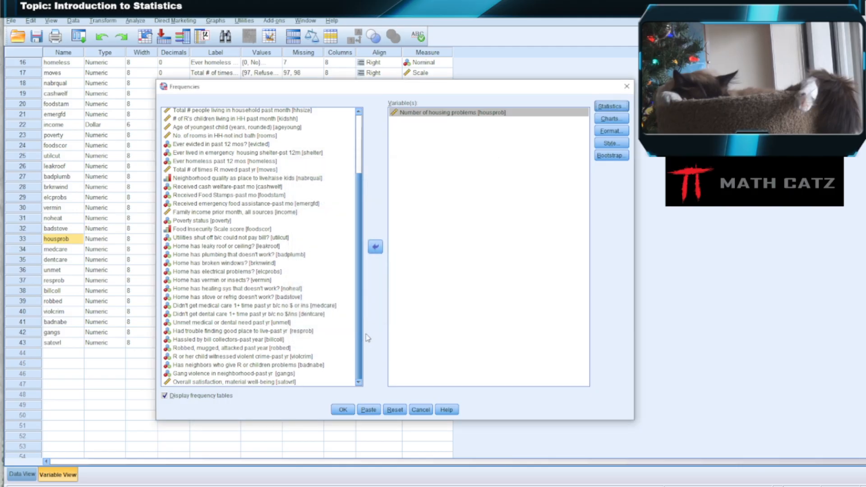
left_click(345, 409)
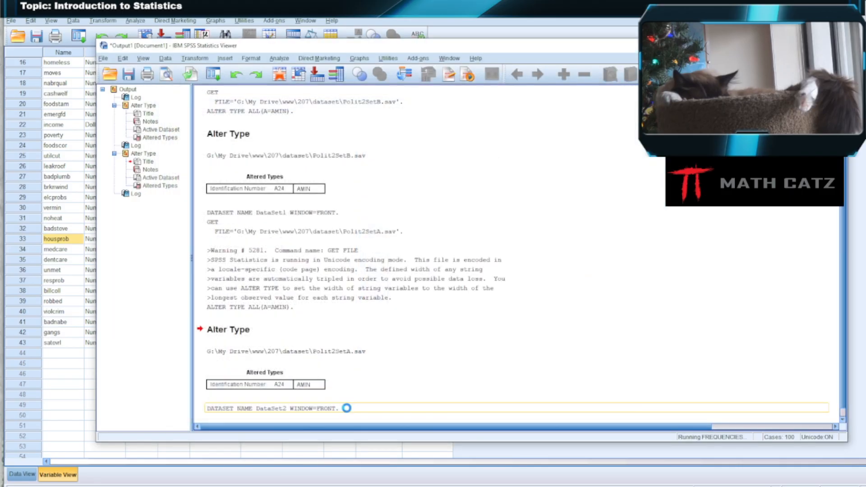
Examine the Statistics table and the frequency table for Number of housing problems in the output.
scroll(496, 248, "down", 2)
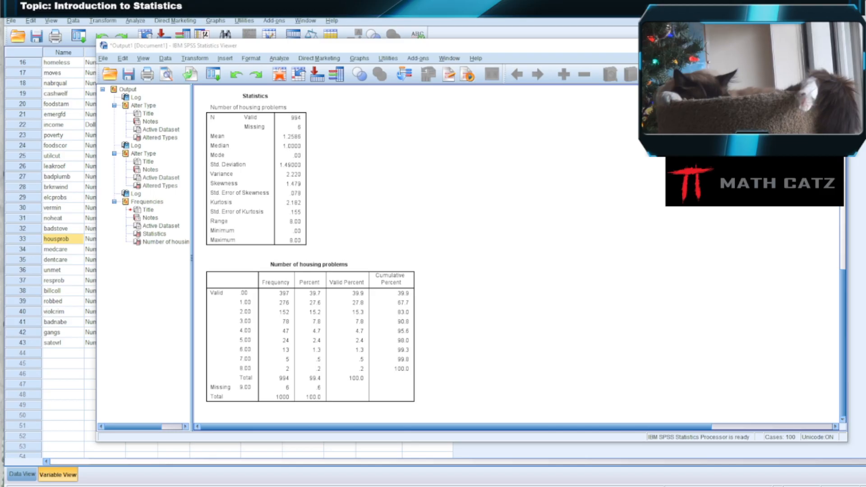
left_click(386, 311)
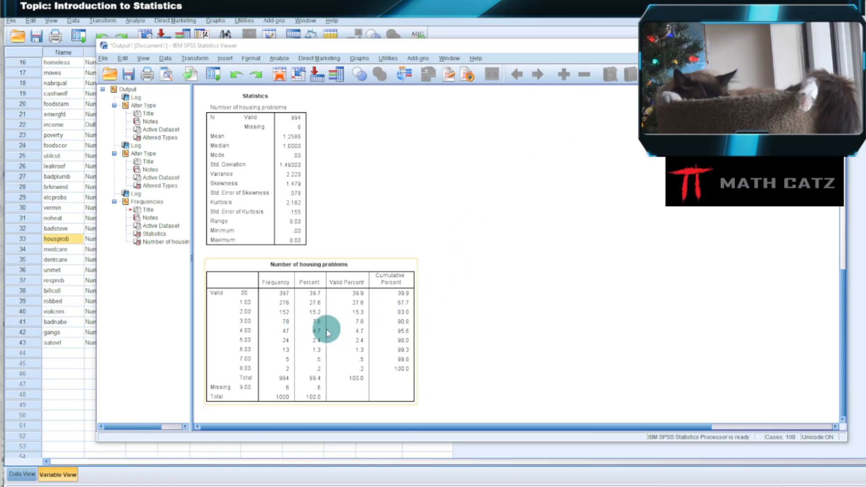
left_click(478, 253)
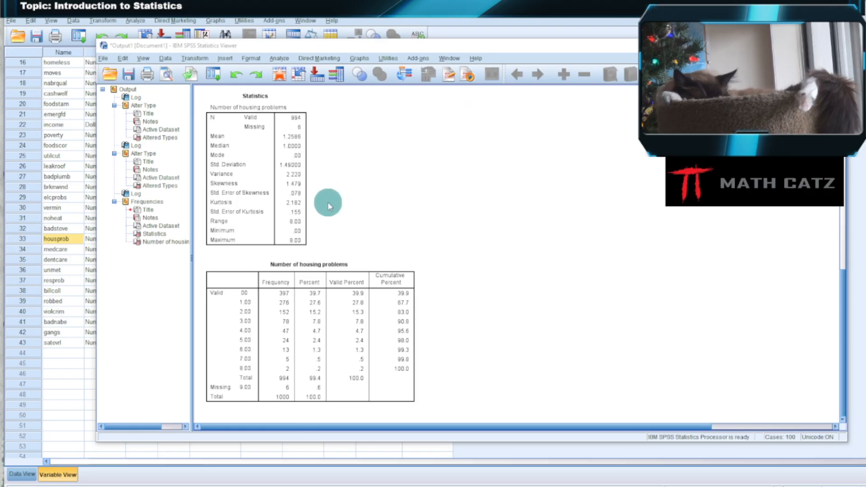
left_click(300, 216)
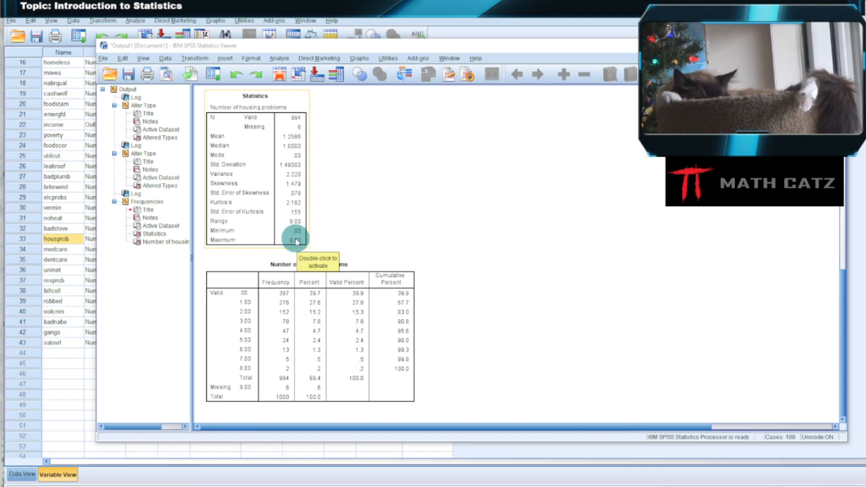
left_click(344, 225)
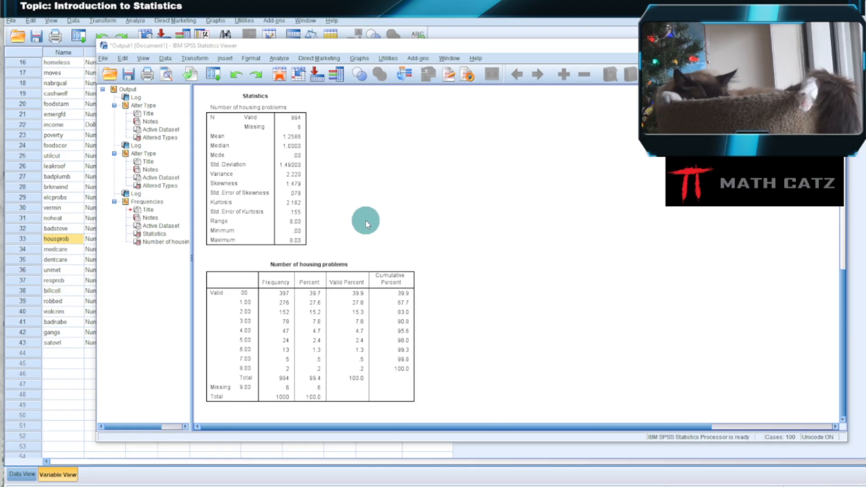
Preview the whole output document as it would print, enlarge the page, and close the preview.
left_click(284, 142)
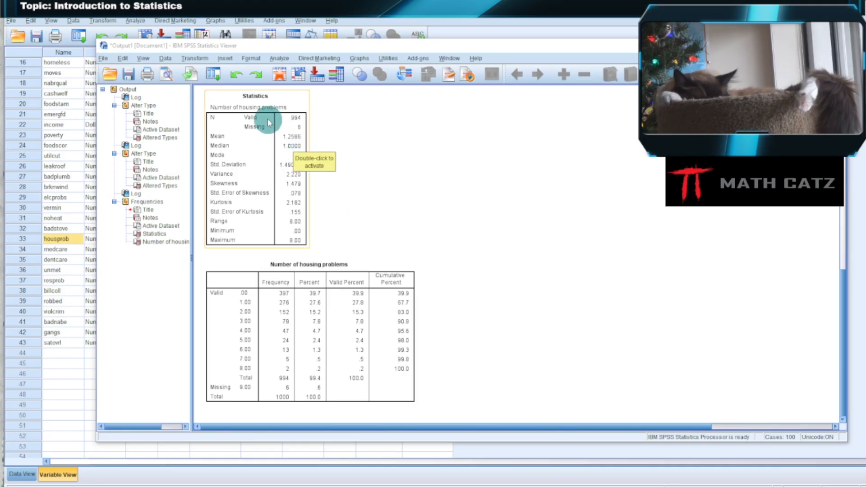
left_click(166, 75)
left_click(234, 62)
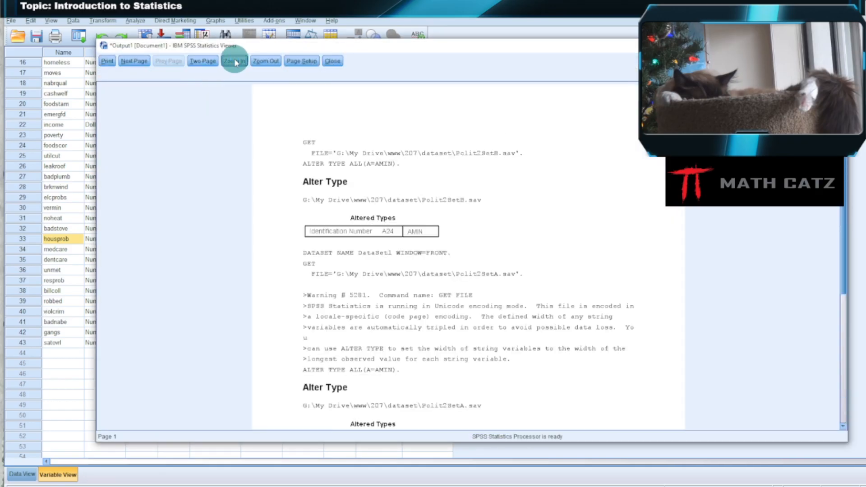
left_click(235, 60)
scroll(215, 151, "down", 3)
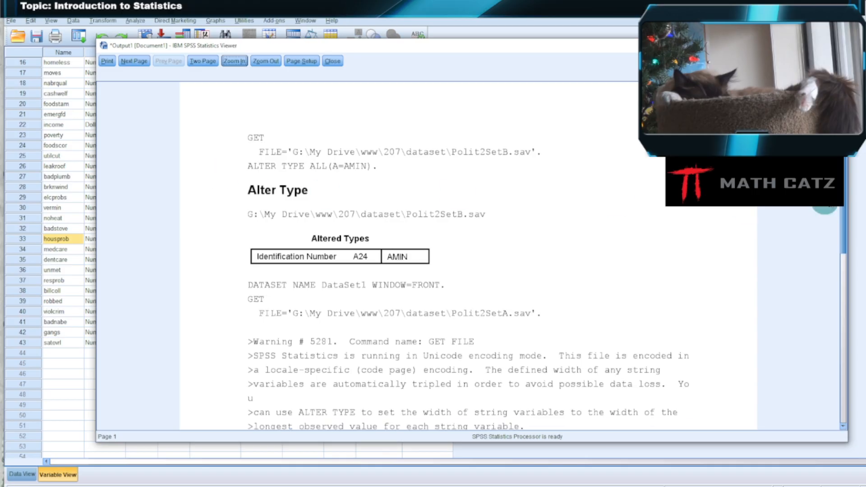
left_click_drag(844, 180, 825, 222)
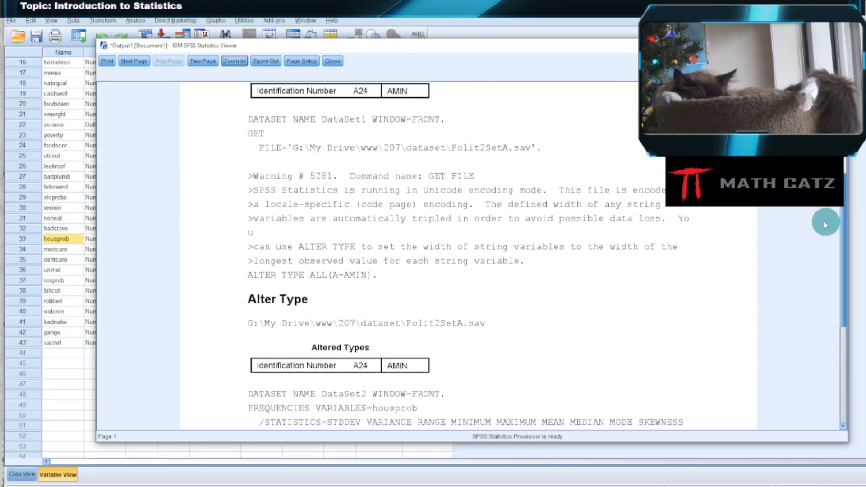
left_click(332, 62)
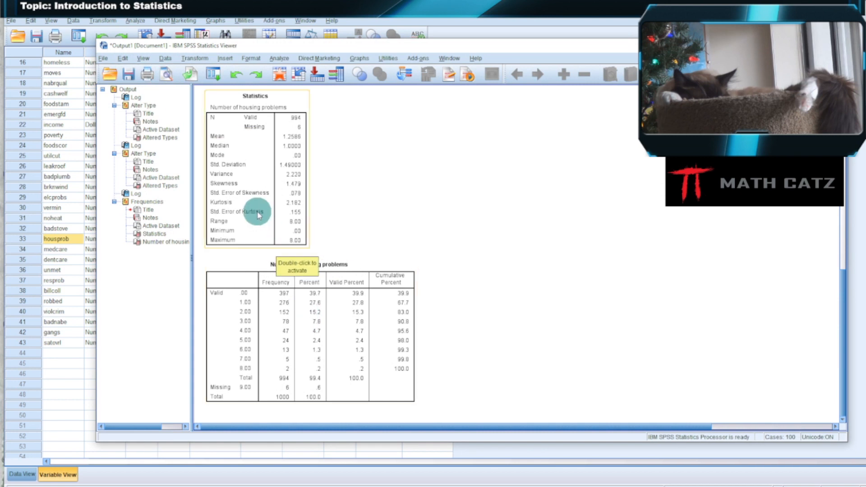
Select the Statistics table for Number of housing problems and preview it alone at a magnification that shows the entire table.
left_click(280, 207)
left_click(163, 84)
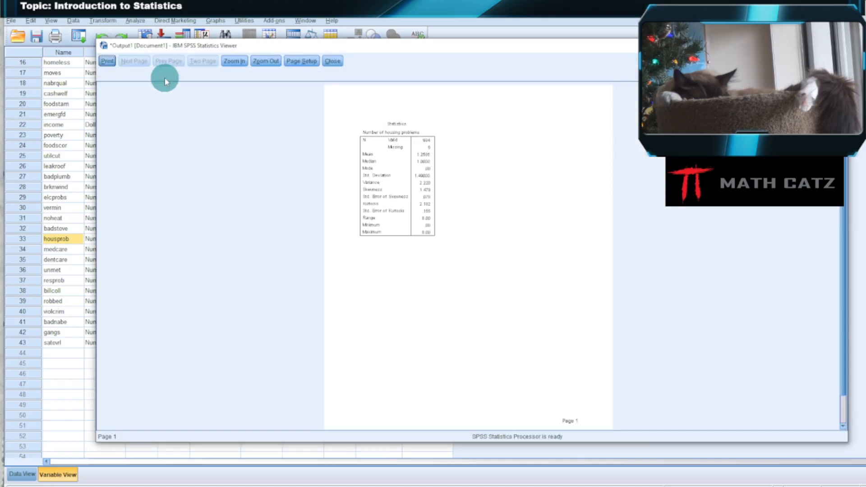
left_click(235, 61)
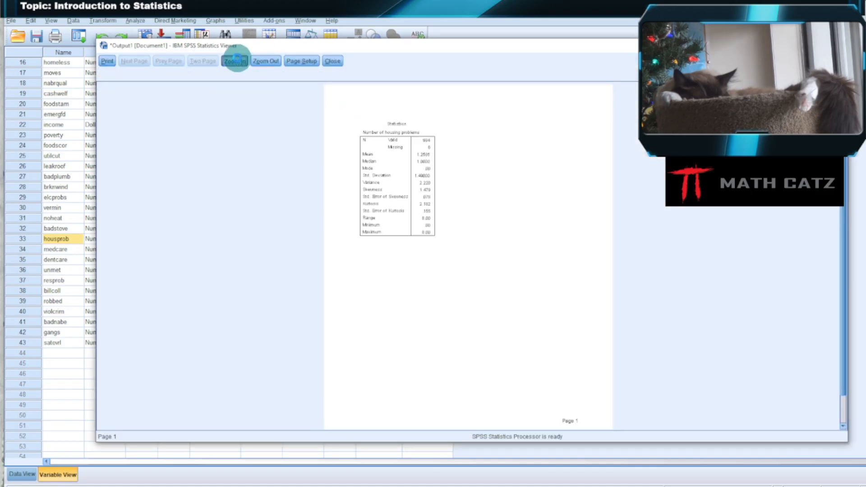
left_click(236, 62)
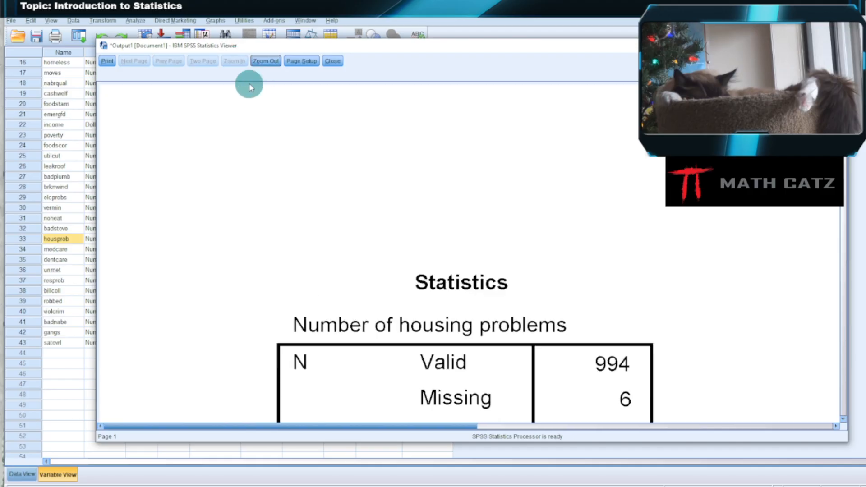
left_click(266, 61)
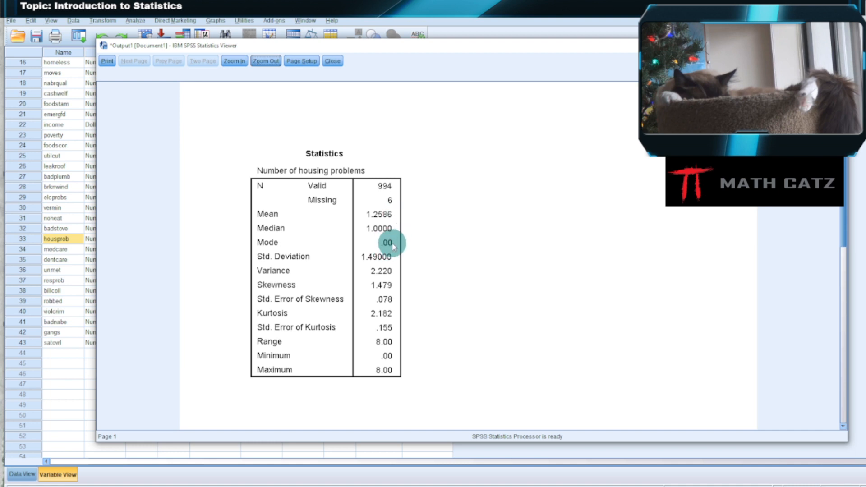
Close the open preview, then preview the Statistics table for Number of housing problems again, enlarged two levels, and close it.
left_click(333, 61)
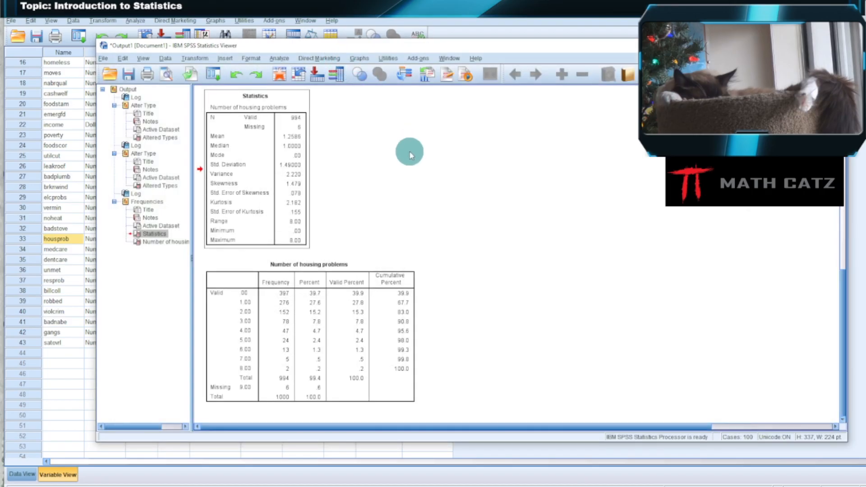
left_click(302, 199)
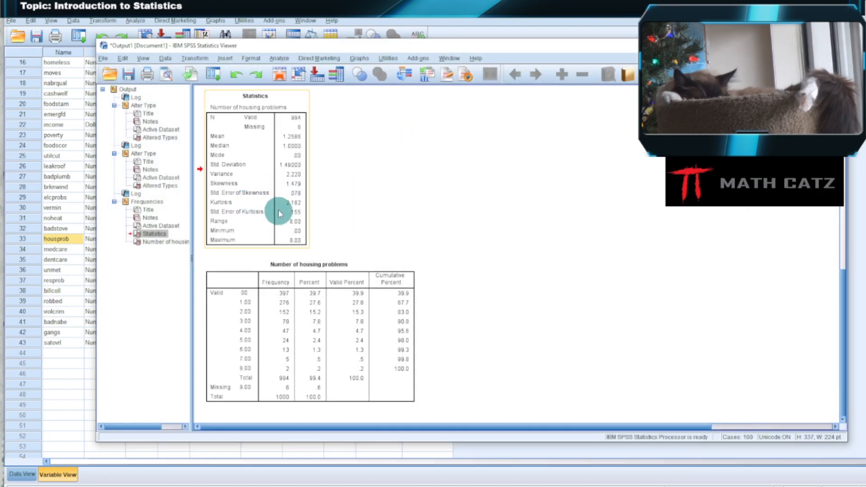
left_click(167, 73)
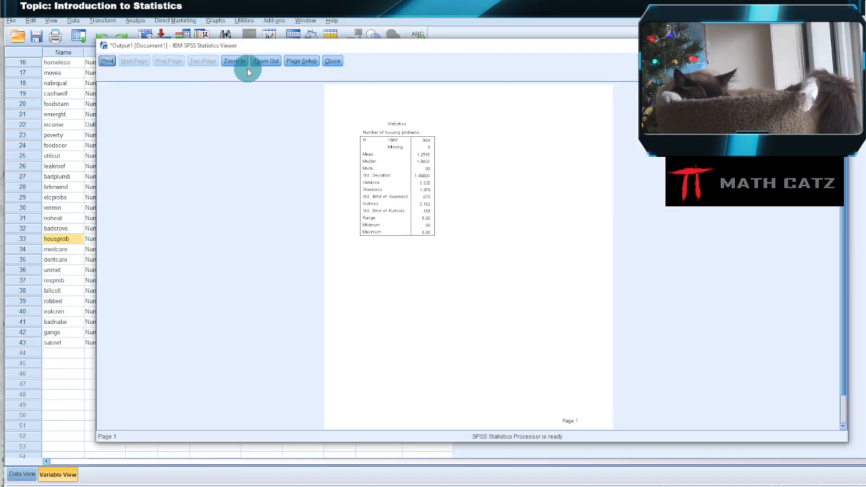
left_click(235, 61)
left_click(234, 61)
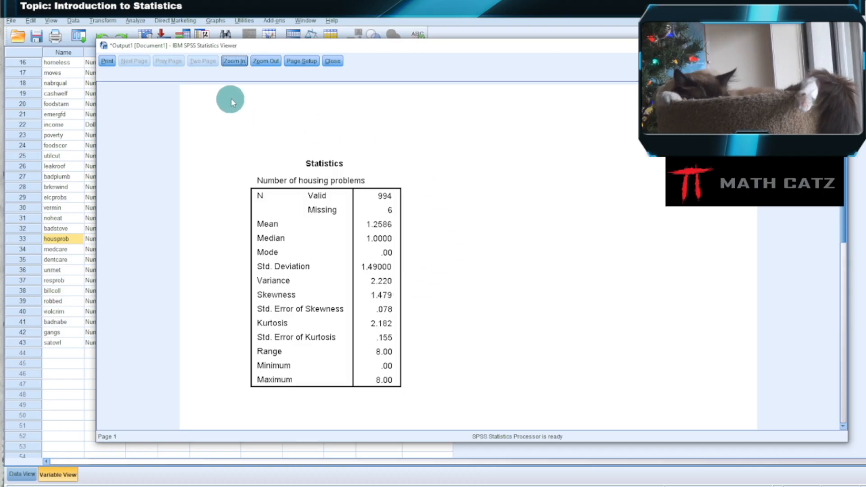
left_click(334, 61)
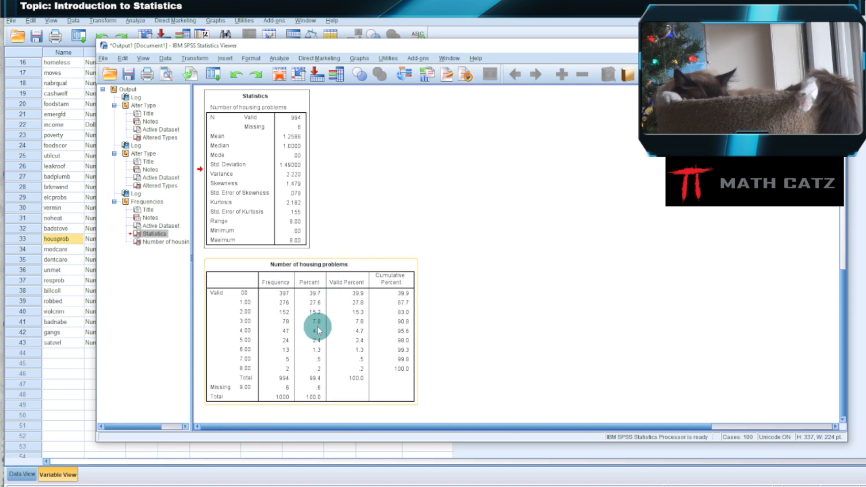
Preview the still selected Statistics table once more, enlarged one level, and return to the output.
left_click(597, 168)
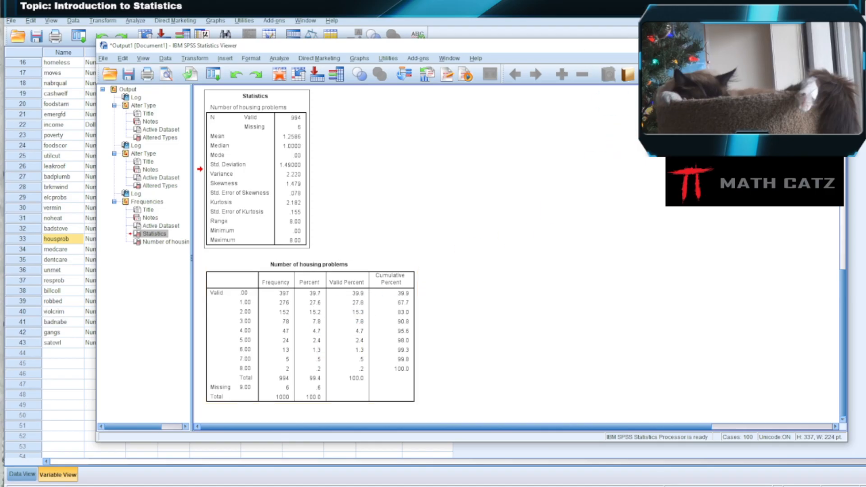
left_click(168, 77)
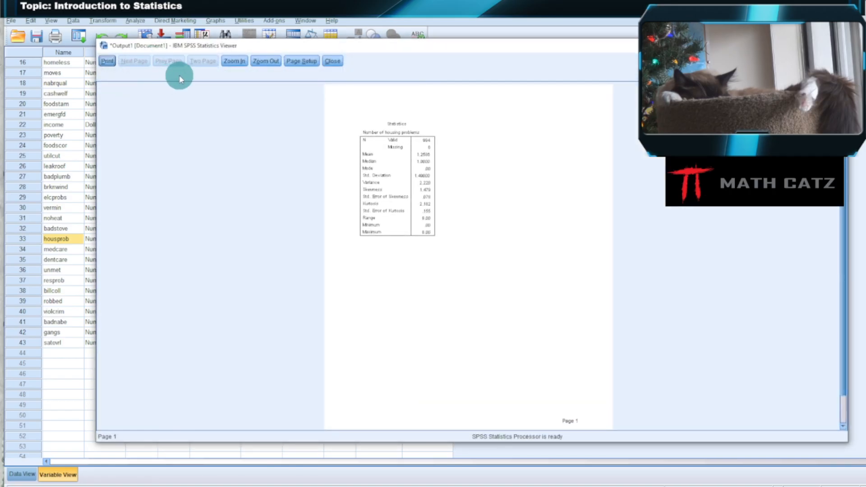
left_click(239, 62)
scroll(393, 235, "down", 1)
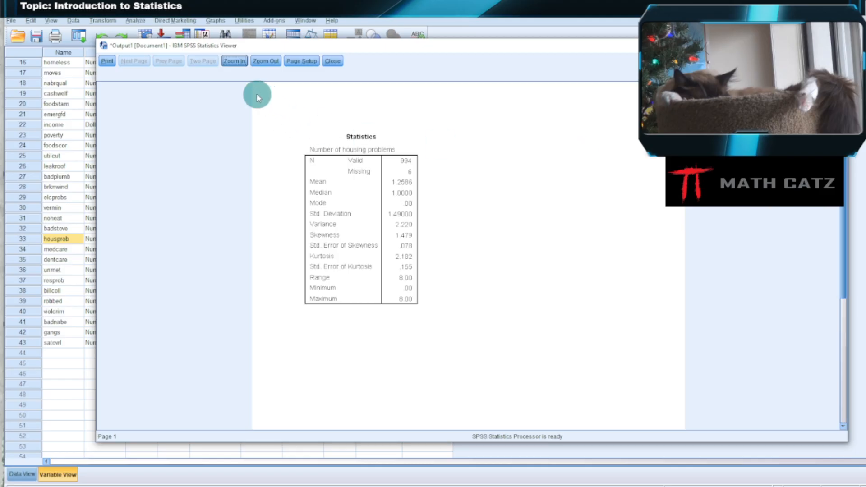
mouse_move(843, 128)
left_mouse_down()
mouse_move(847, 327)
mouse_move(843, 121)
left_mouse_up()
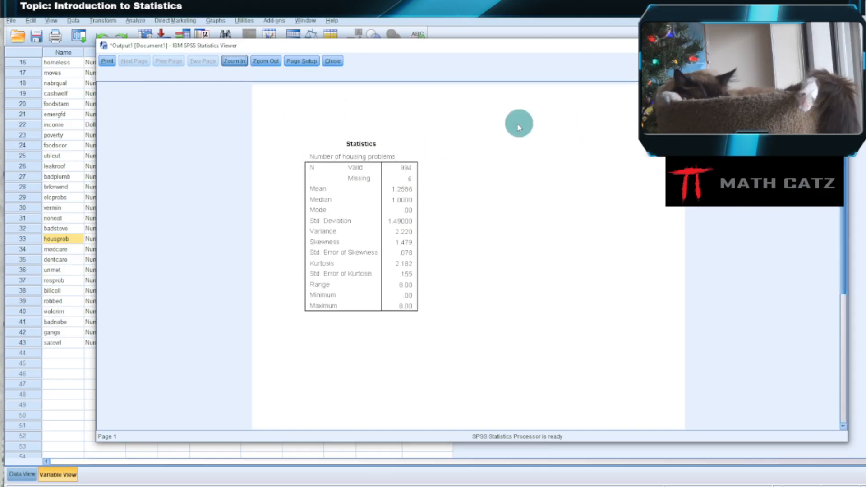
left_click(332, 64)
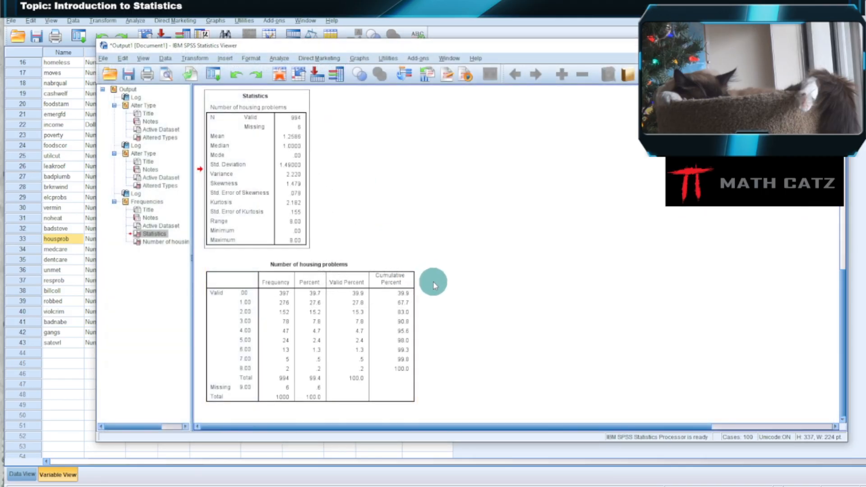
Select the Number of housing problems frequency table, examine its enlarged print preview, and close the preview.
left_click(341, 348)
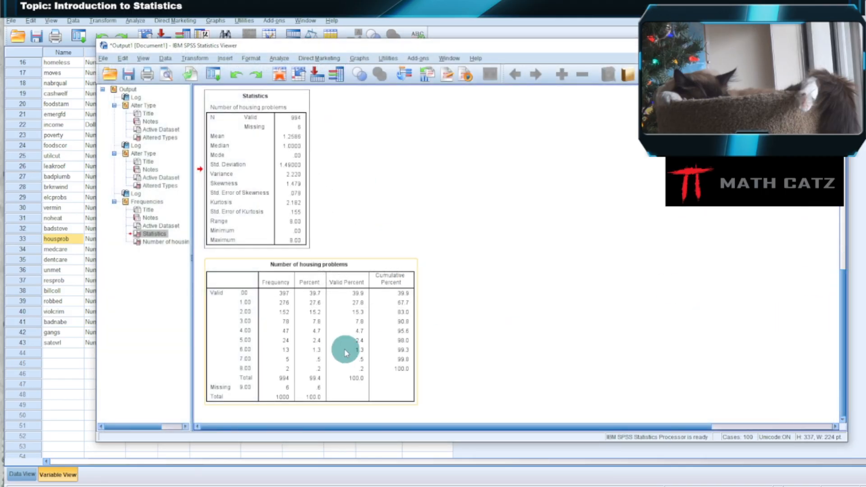
left_click(166, 77)
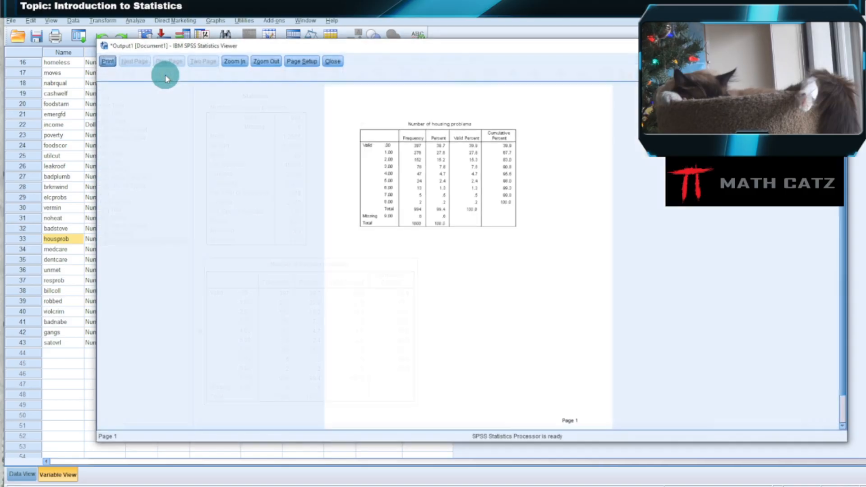
left_click(238, 63)
left_click(237, 62)
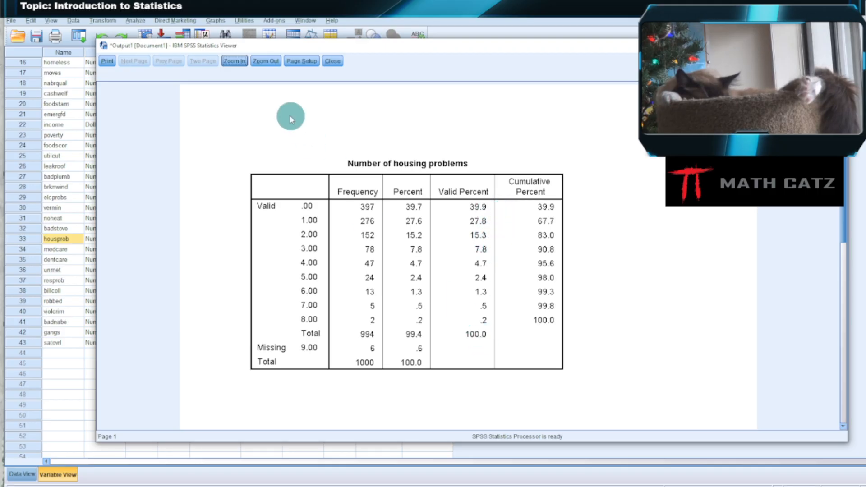
left_click(334, 61)
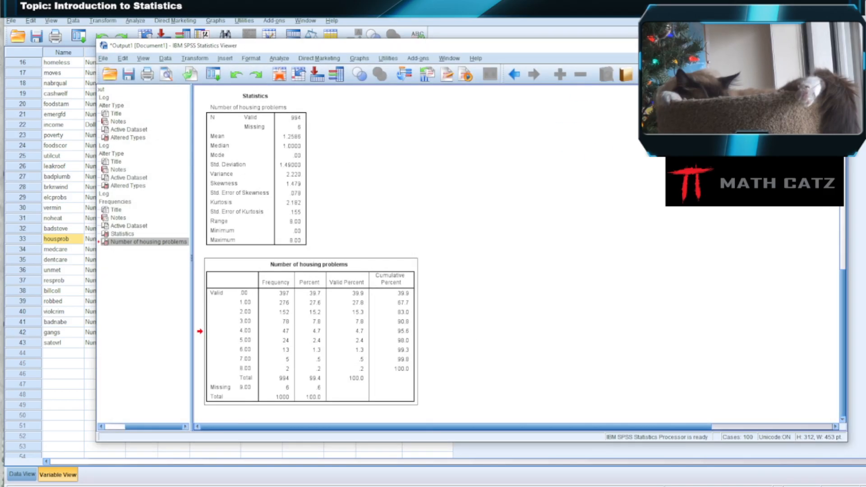
Close the output document without saving it and return to the dataset's variable definitions.
left_click(837, 45)
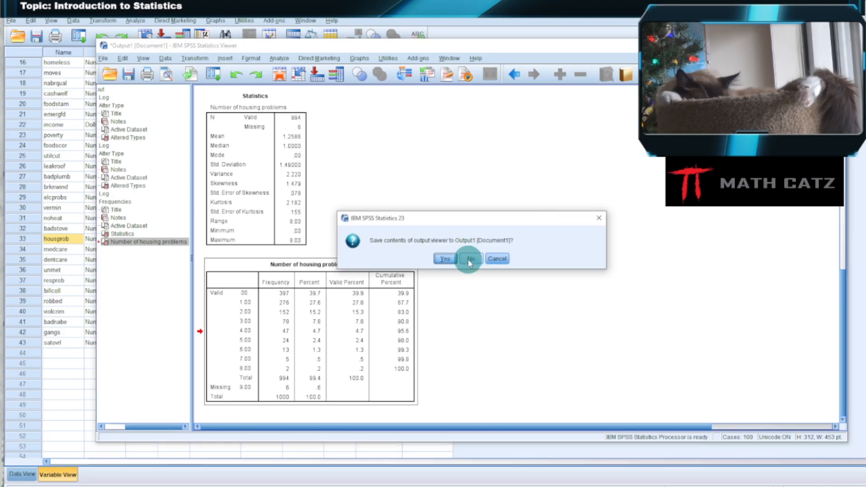
left_click(470, 259)
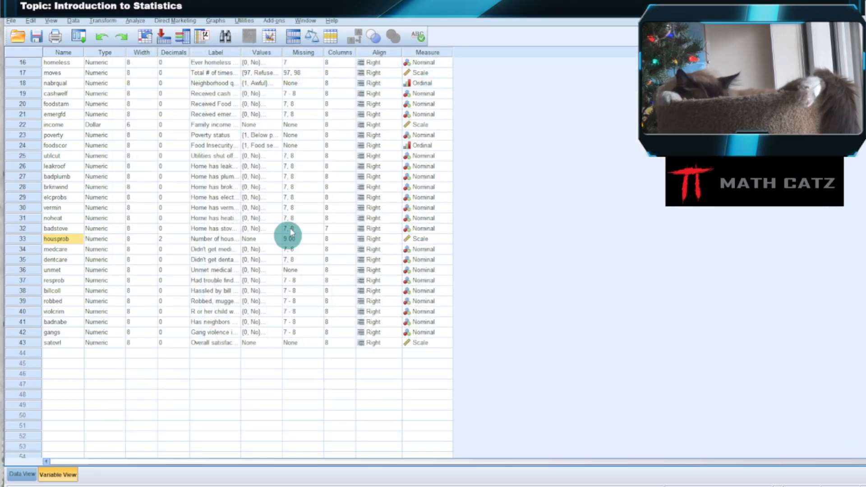
left_click(21, 474)
left_click(54, 475)
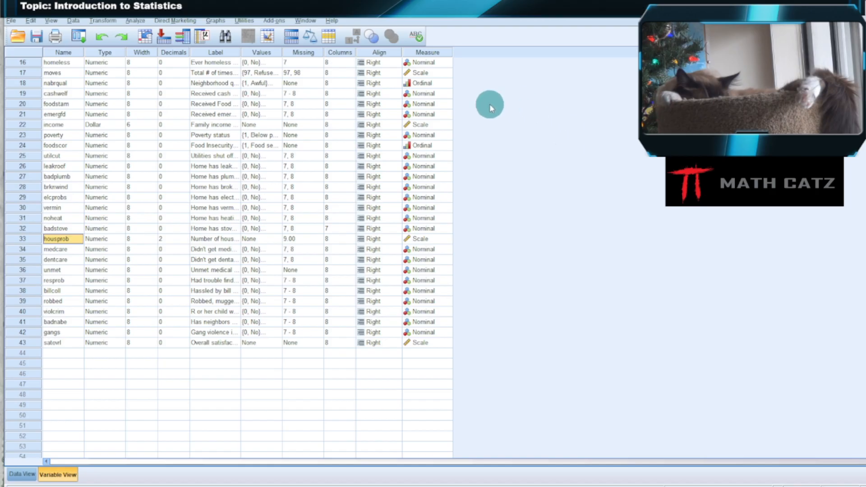
Start Recode into Different Variables, enlarge its dialog, and add Number of housing problems [housprob] as the input variable.
left_click(100, 20)
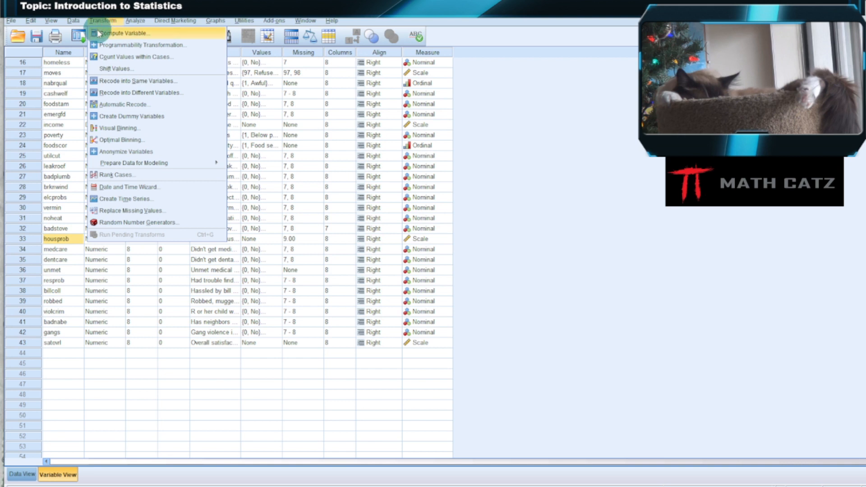
left_click(129, 92)
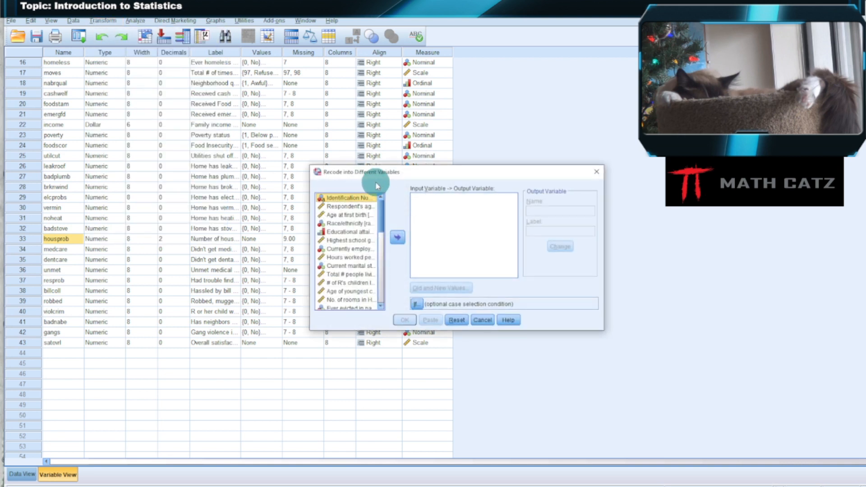
left_click_drag(375, 173, 211, 73)
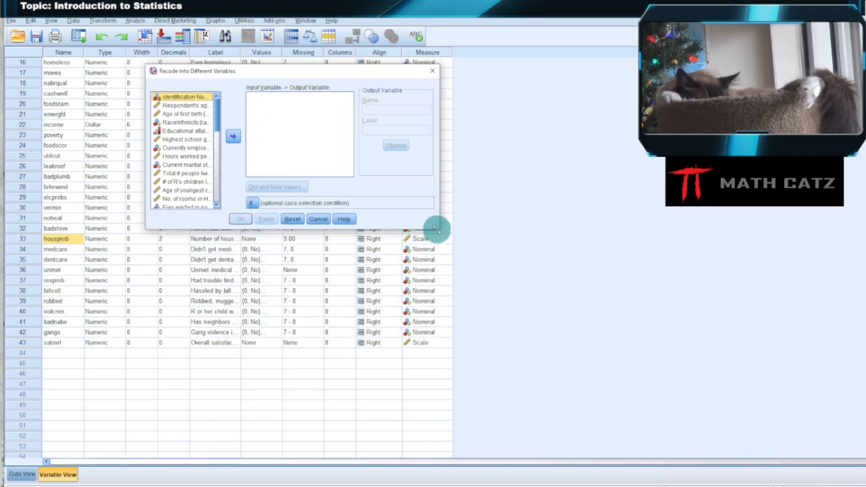
left_click_drag(439, 231, 631, 393)
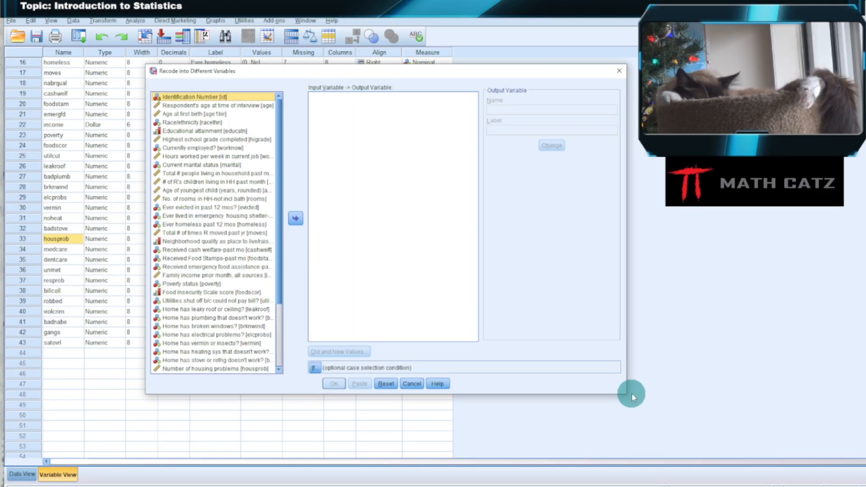
left_click_drag(626, 323, 761, 321)
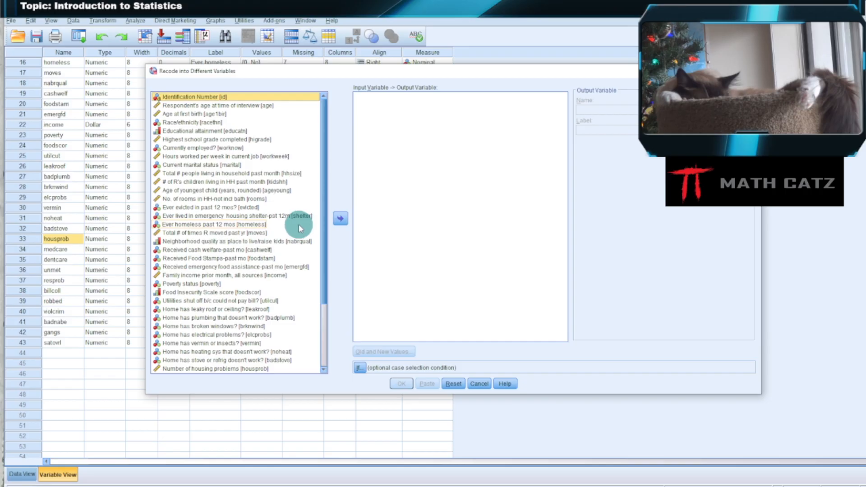
scroll(297, 232, "down", 2)
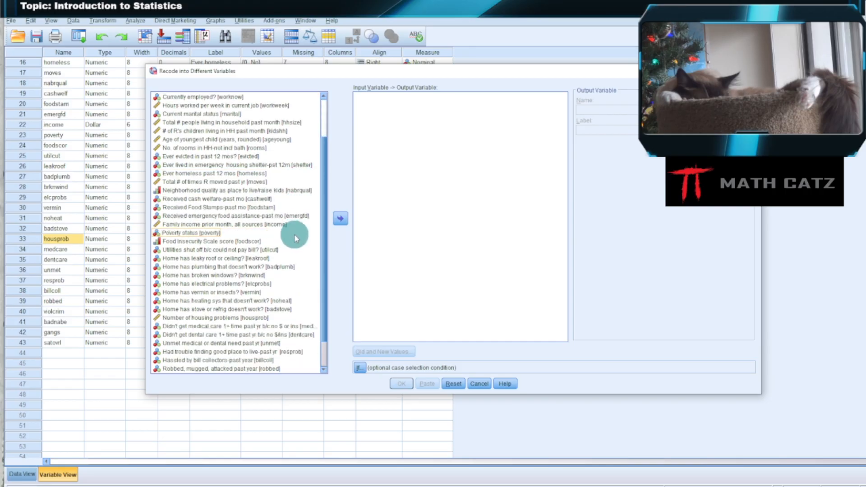
scroll(310, 247, "down", 1)
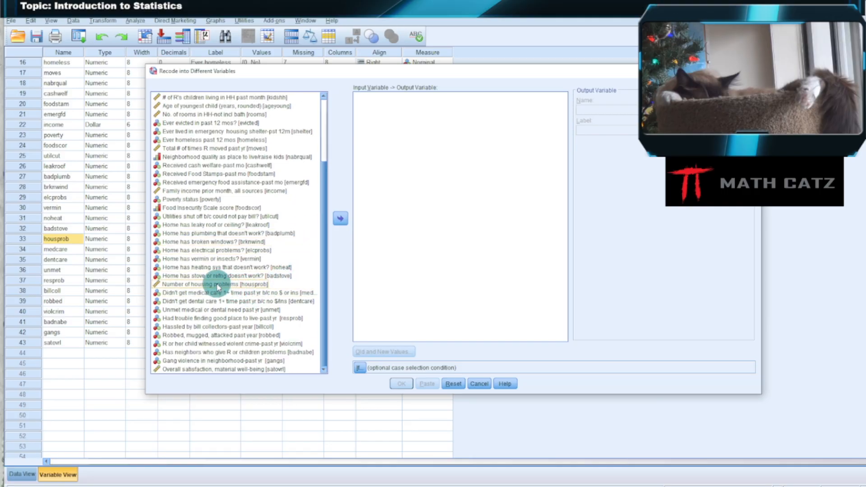
left_click(217, 286)
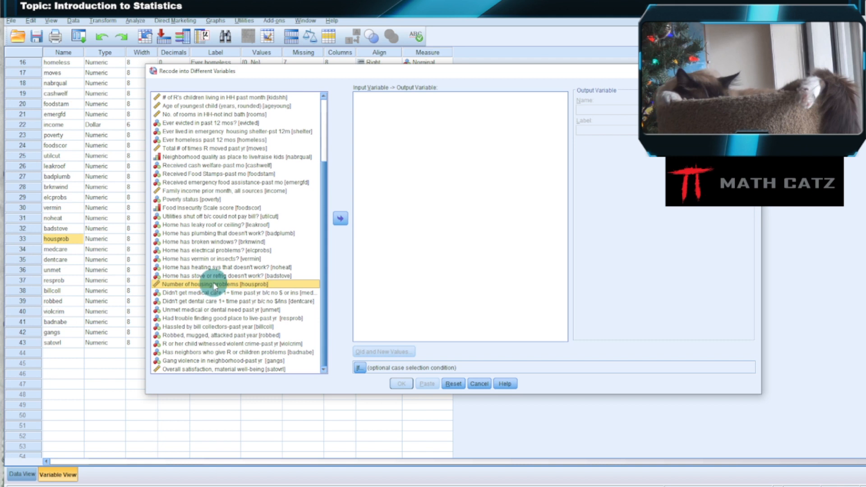
left_click(340, 220)
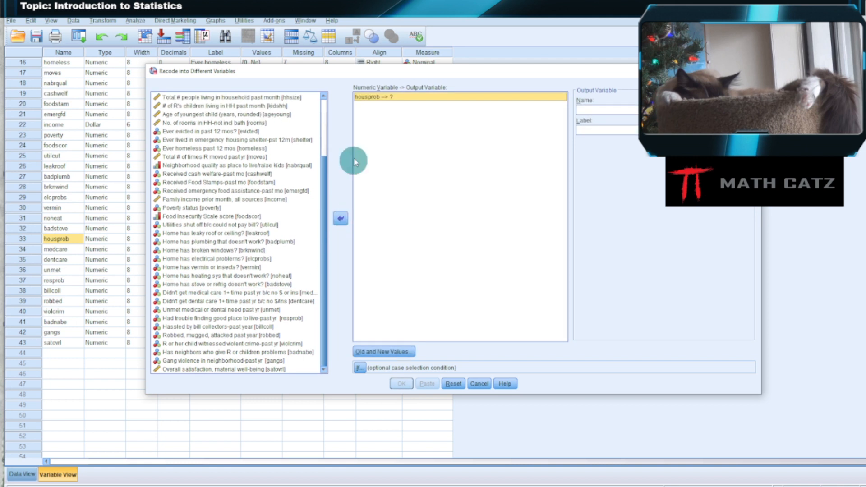
Name the output variable for housprob hprobgrp and apply the name.
left_click(599, 111)
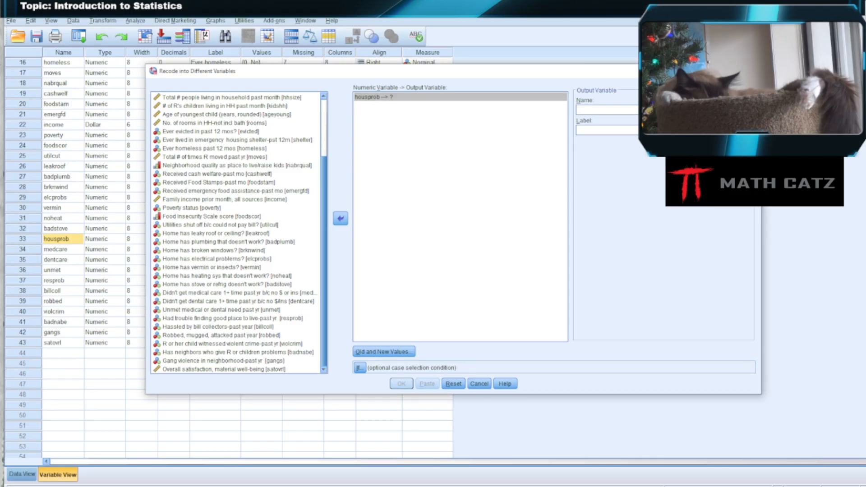
left_click(600, 111)
type("hprobgrp")
left_click(738, 143)
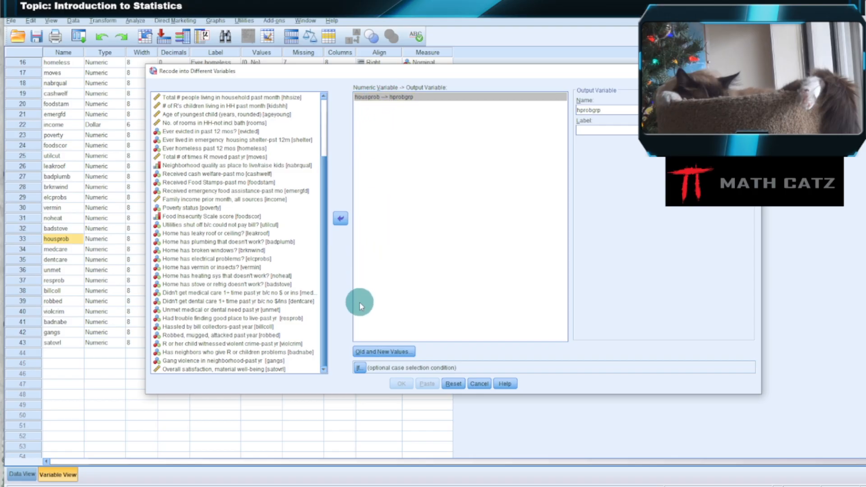
Define the old and new values for the recode, adding a rule that turns old value 0 into 1.
left_click(378, 351)
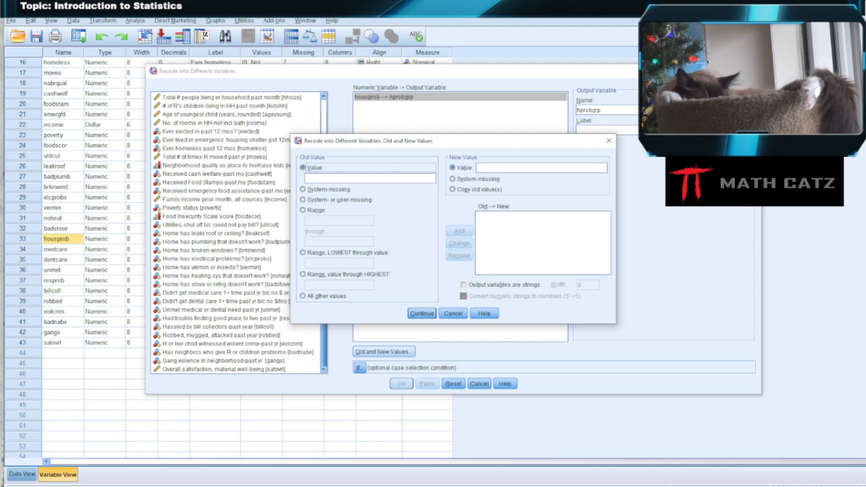
left_click(343, 179)
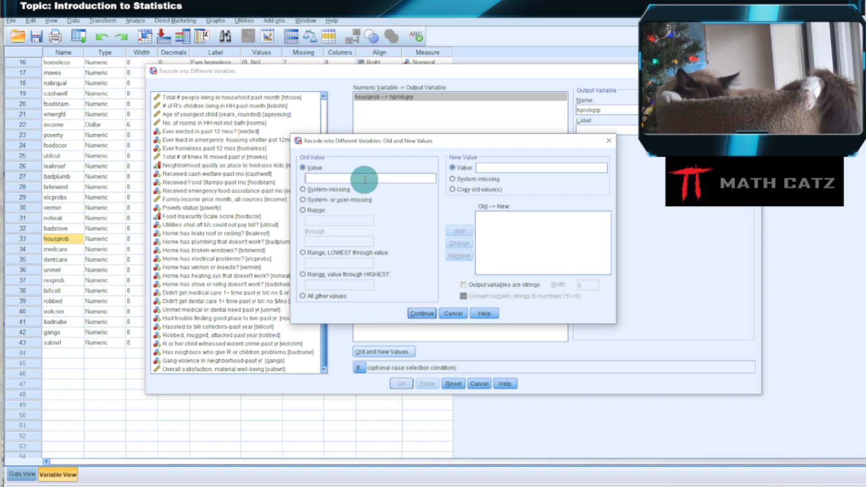
type("0")
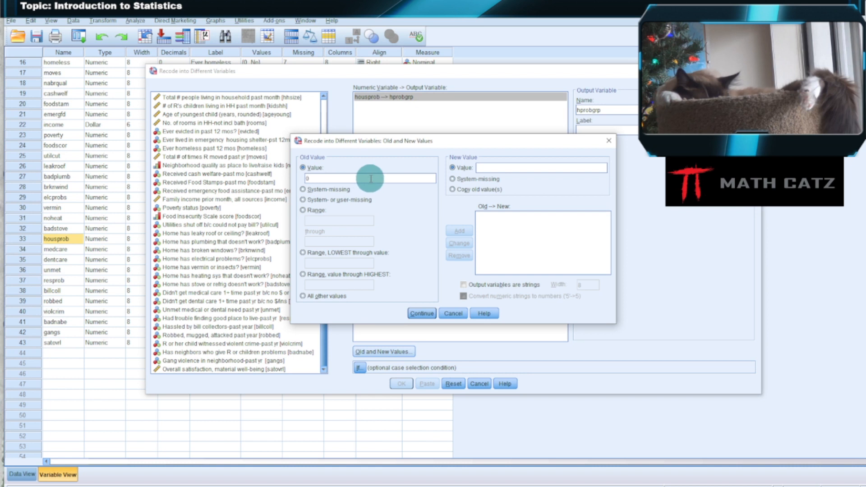
left_click(493, 168)
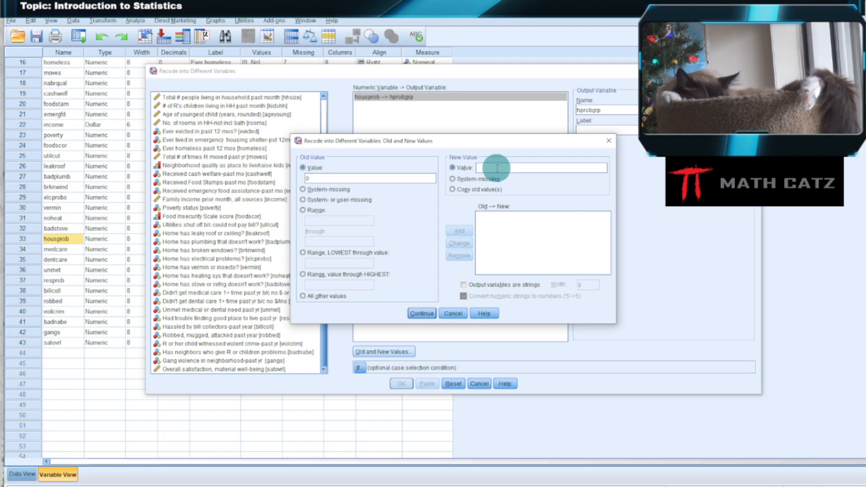
type("1")
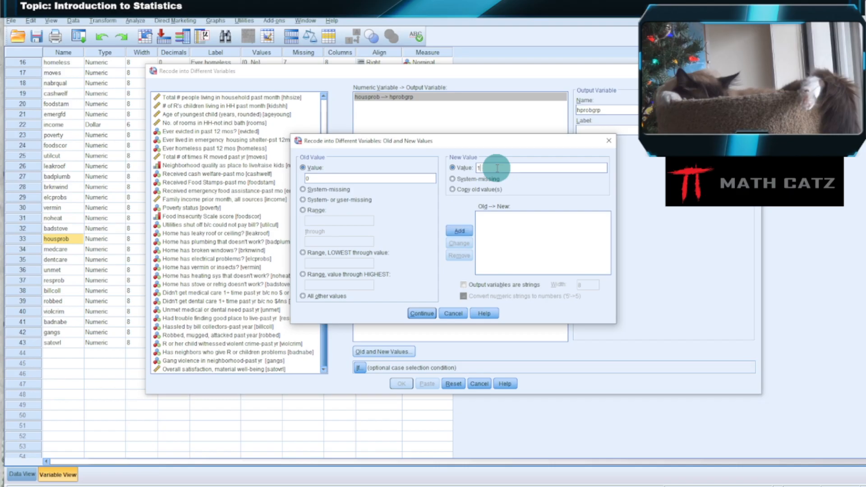
left_click(461, 232)
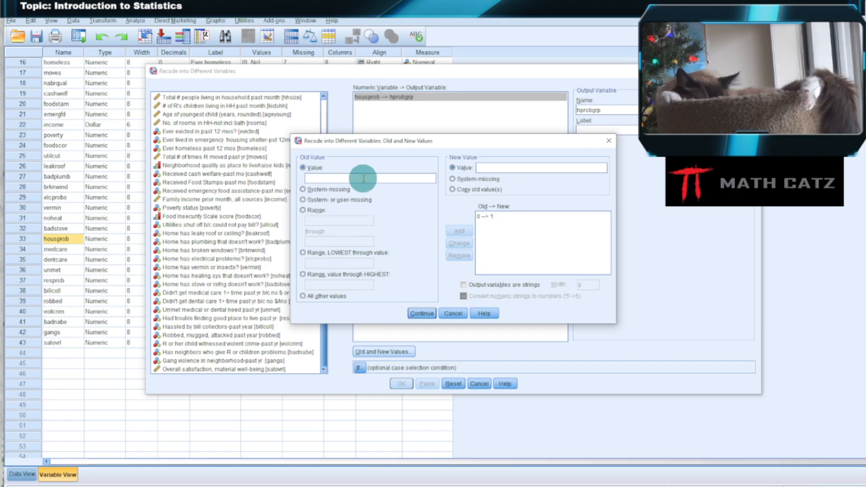
Add a recode rule that turns old value 1 into new value 2.
type("1")
left_click(504, 169)
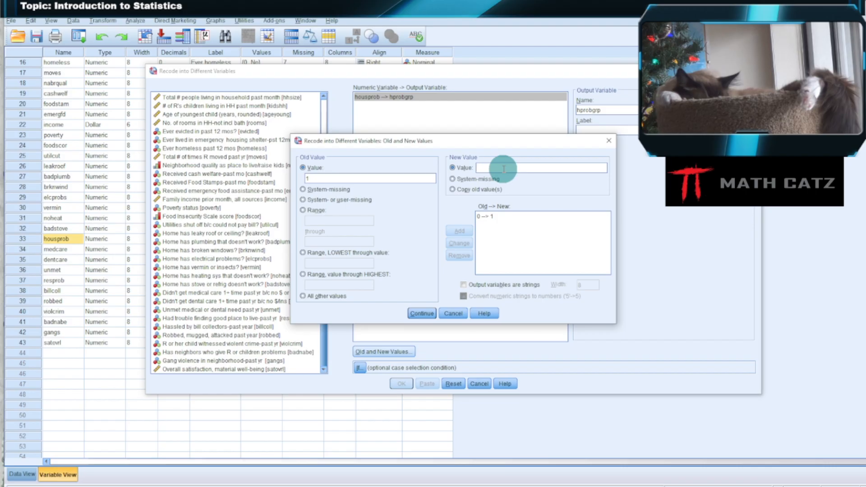
type("2")
left_click(459, 231)
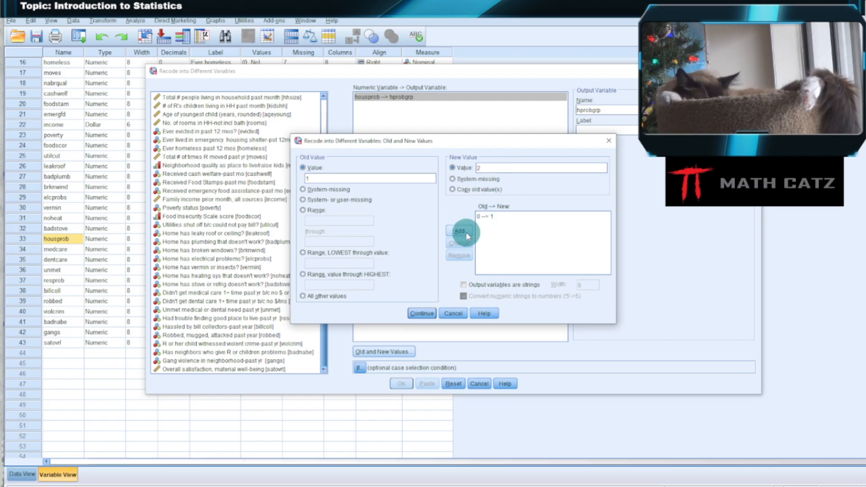
Add a recode rule that turns the old value range 2 through 8 into new value 3.
left_click(324, 178)
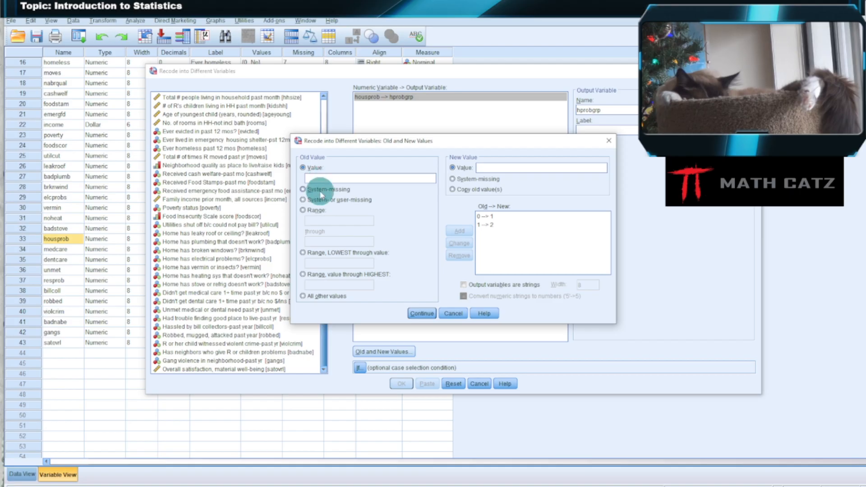
left_click(303, 210)
left_click(320, 221)
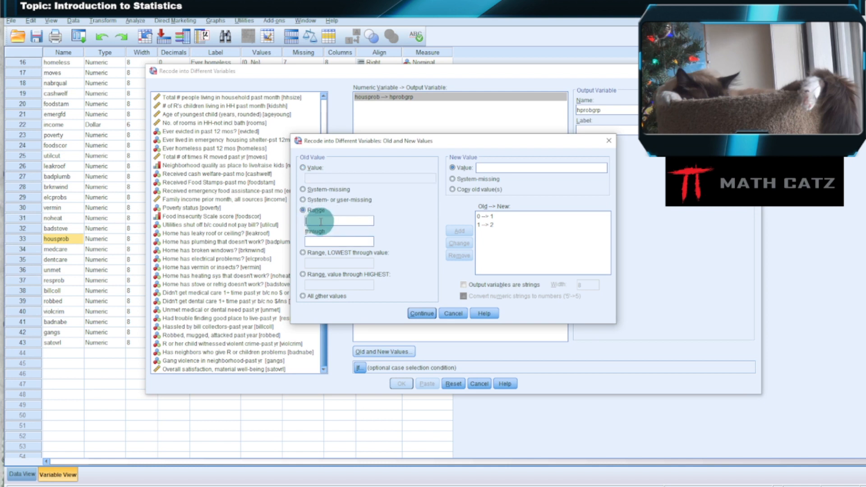
type("2")
left_click(323, 242)
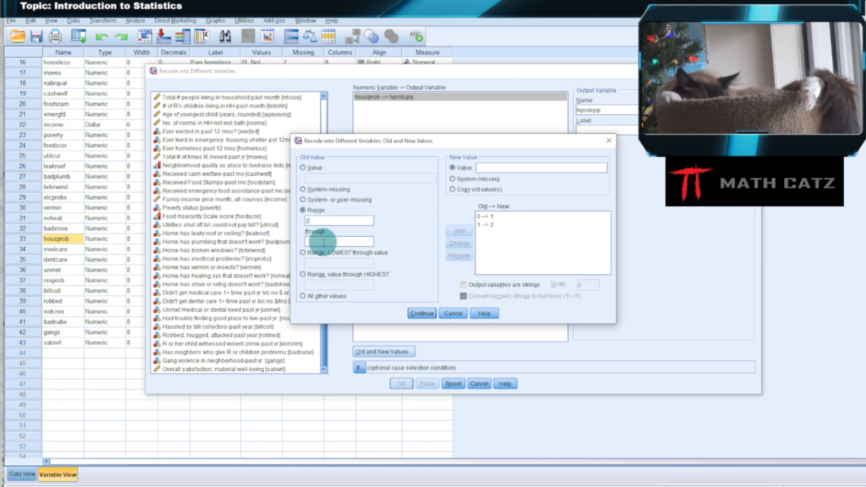
type("8")
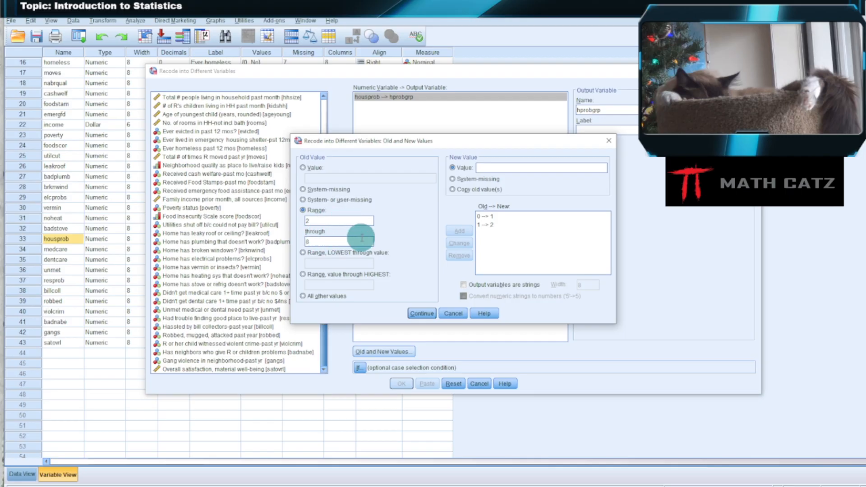
left_click(498, 168)
type("3")
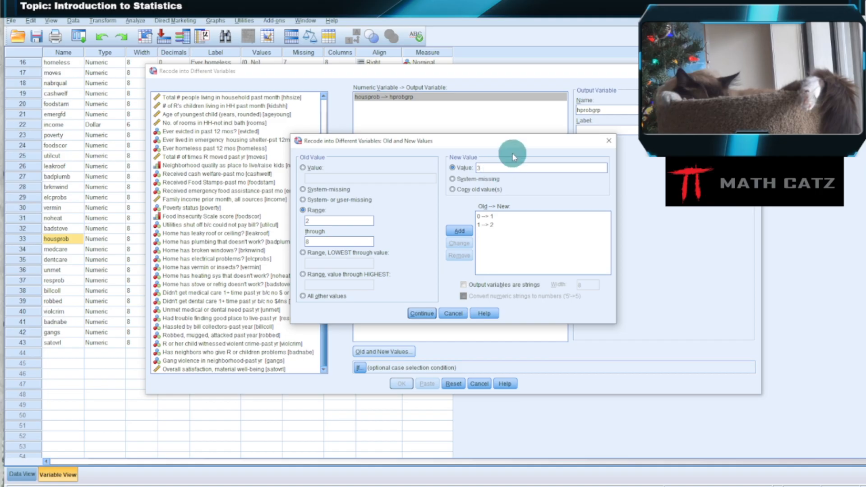
left_click(459, 231)
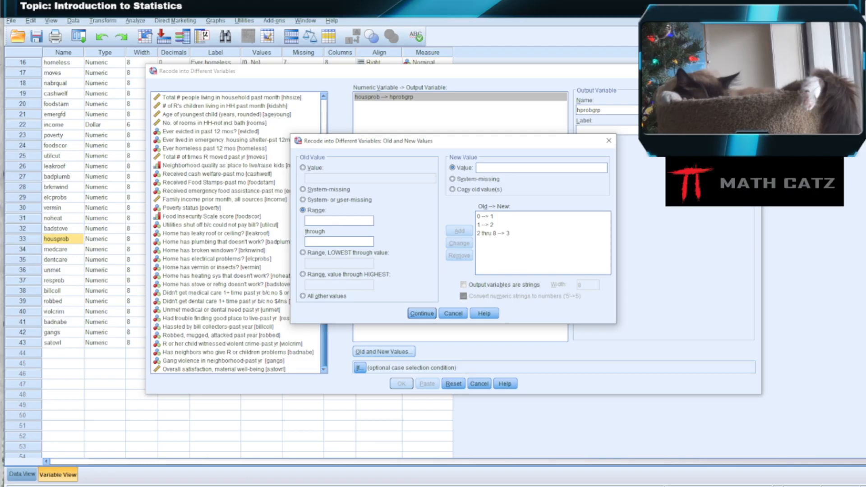
Accept the rules and run the recode into hprobgrp, closing its output document without saving it.
left_click(422, 314)
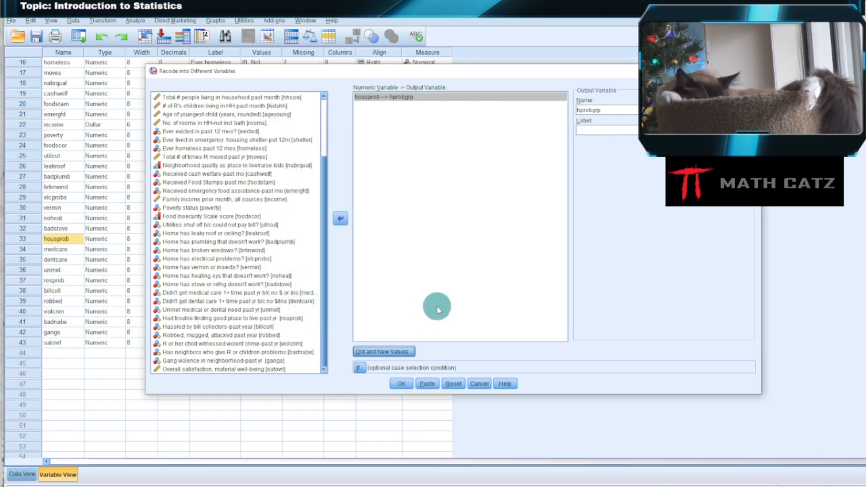
left_click(401, 384)
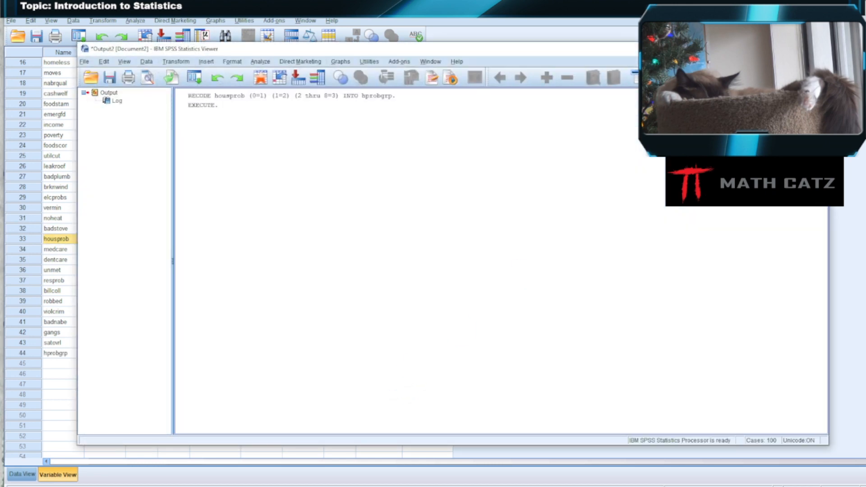
left_click(818, 48)
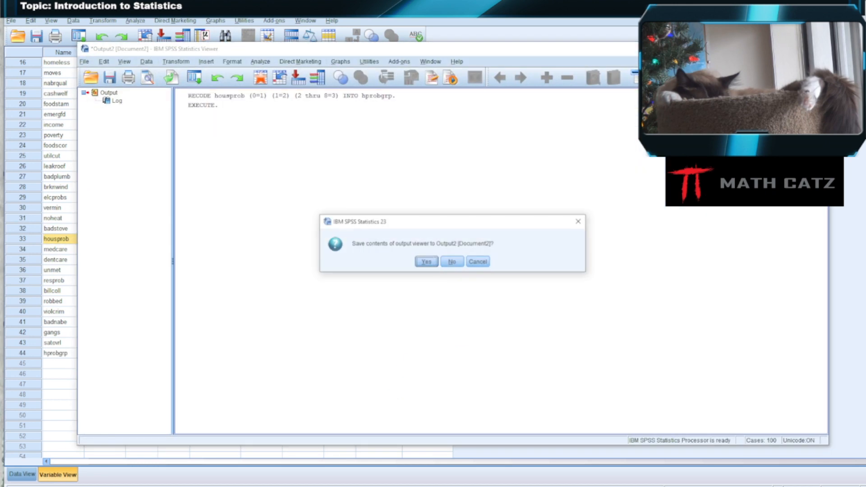
left_click(451, 262)
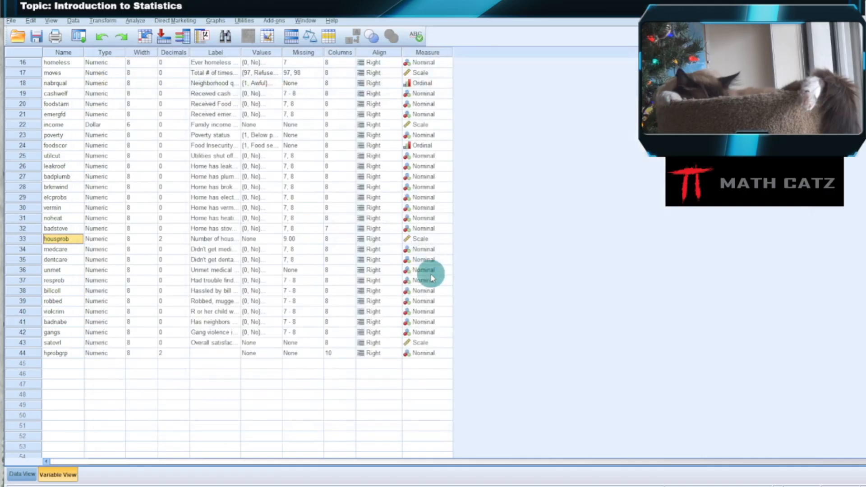
left_click(57, 352)
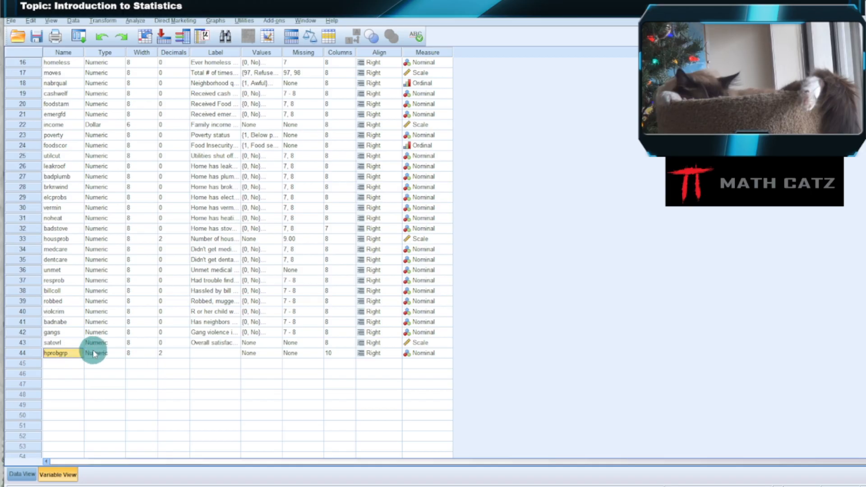
Start a Frequencies analysis and remove Number of housing problems [housprob] from its analysis variables.
left_click(136, 21)
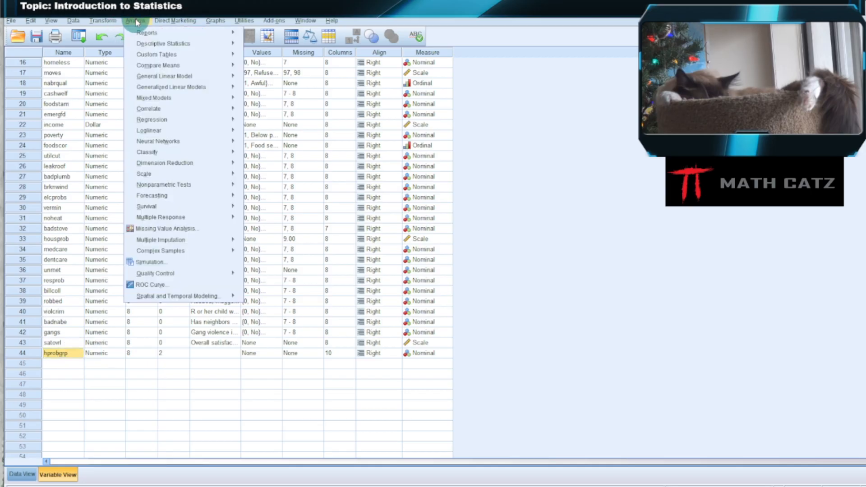
mouse_move(148, 44)
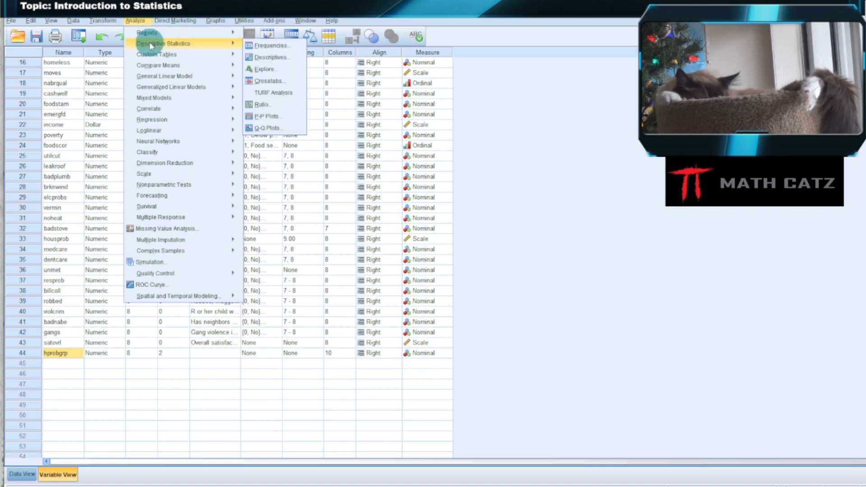
left_click(264, 45)
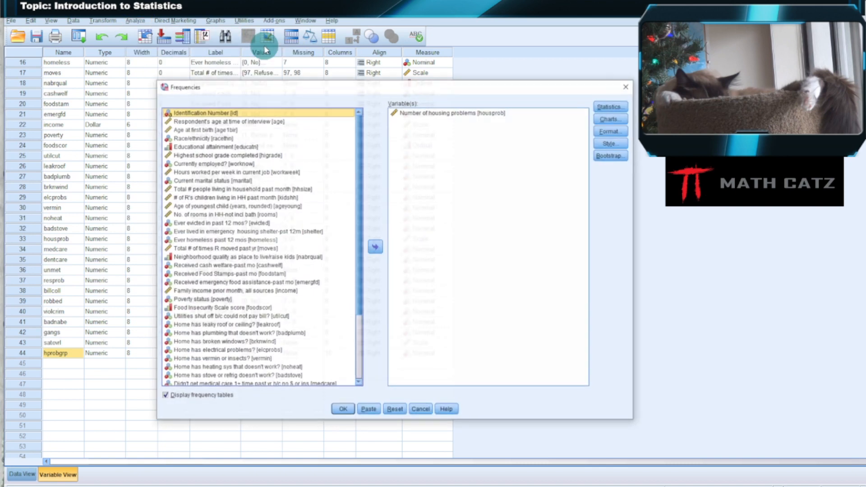
left_click(426, 112)
left_click(376, 249)
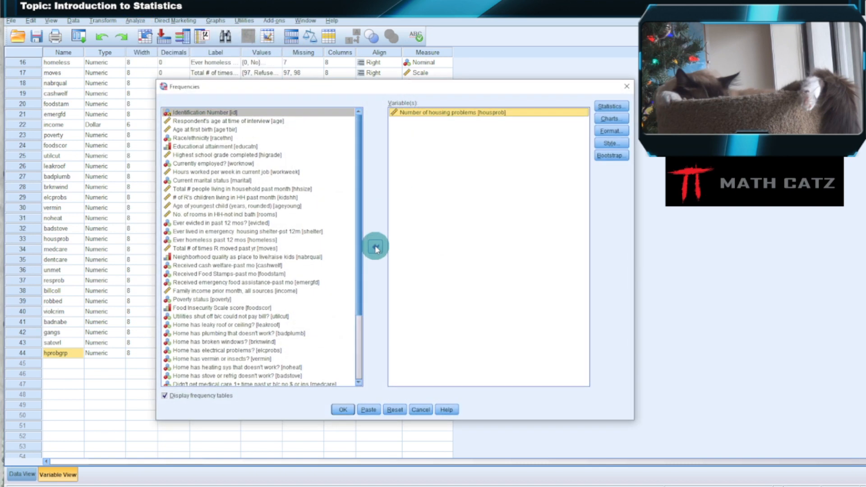
Run Frequencies for hprobgrp and close the resulting output document without saving it.
scroll(319, 258, "down", 4)
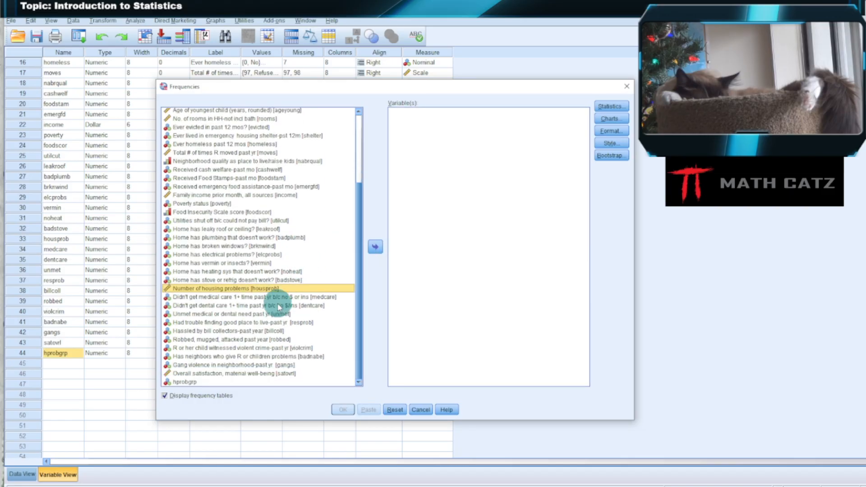
left_click(185, 382)
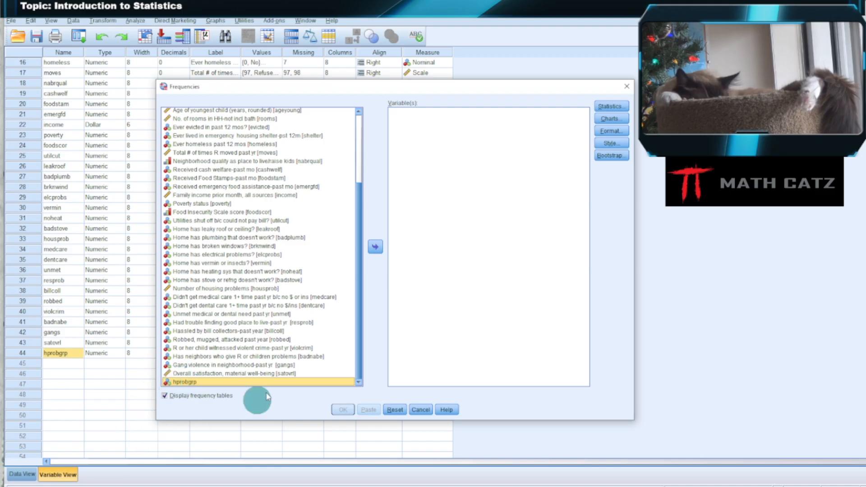
left_click(376, 247)
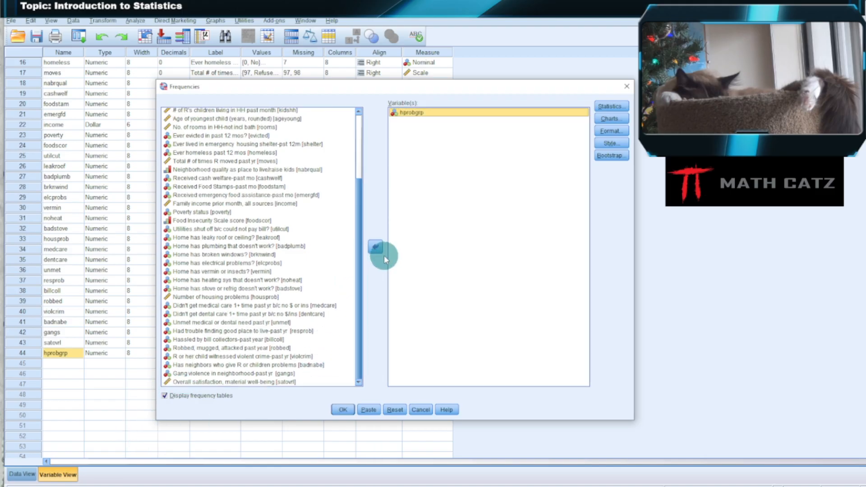
left_click(348, 411)
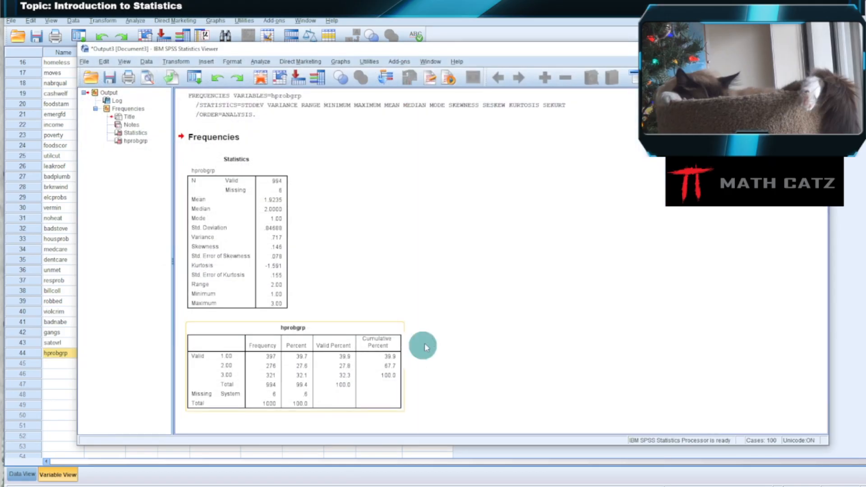
left_click(396, 359)
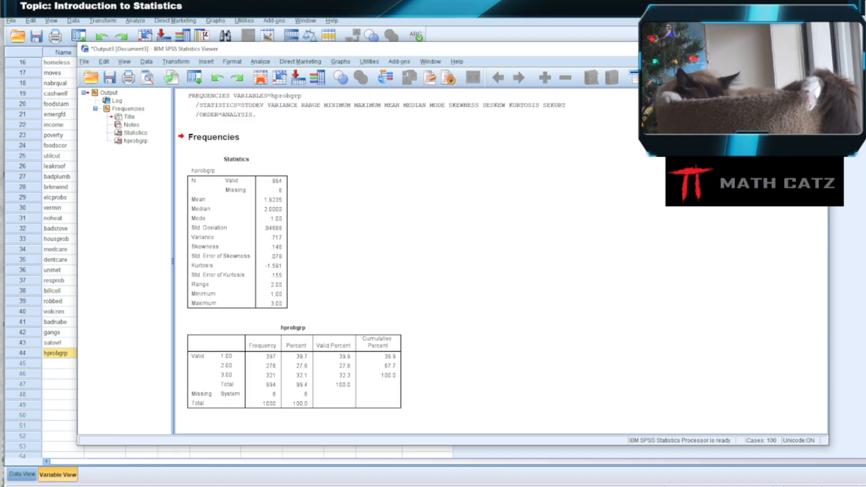
left_click(453, 265)
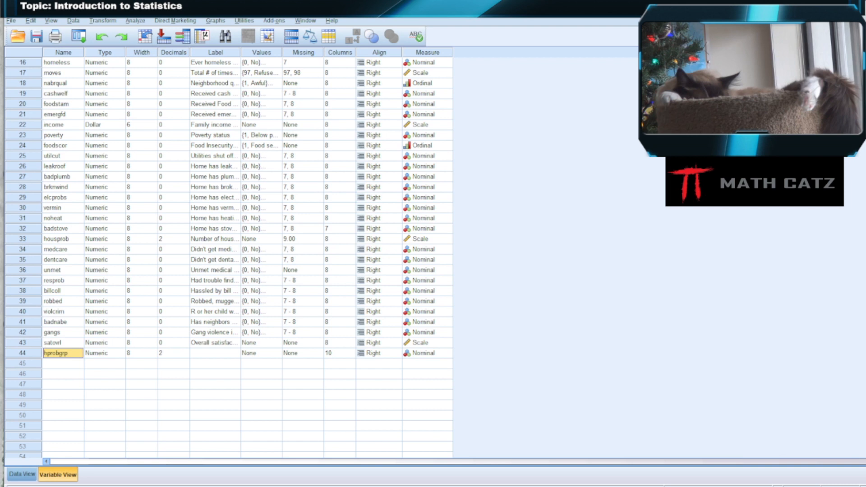
Start a One-Way ANOVA, enlarge its dialog, and set hprobgrp as the factor.
left_click(136, 21)
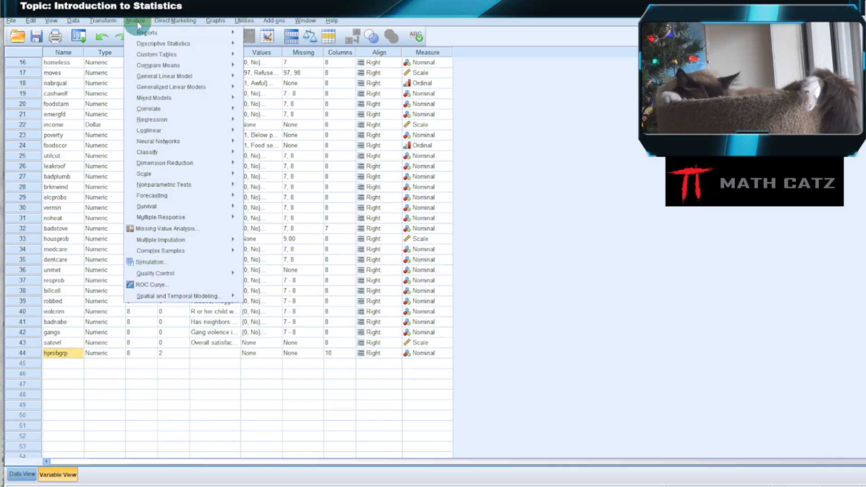
mouse_move(160, 66)
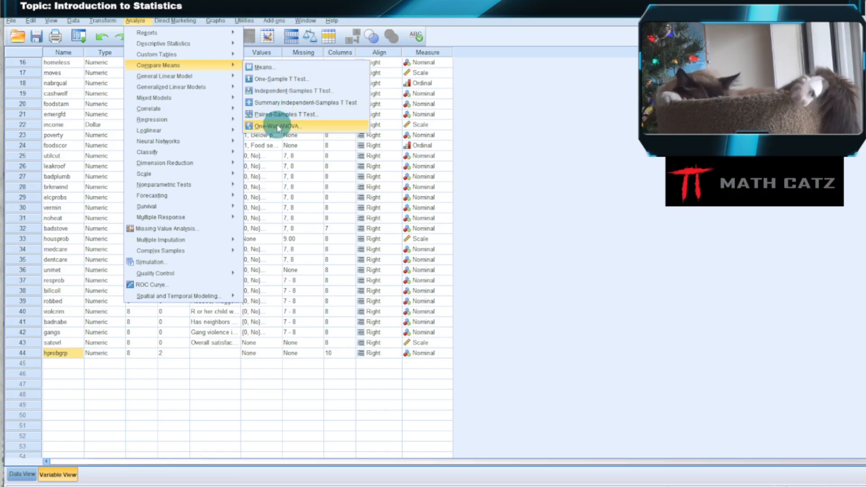
left_click(277, 127)
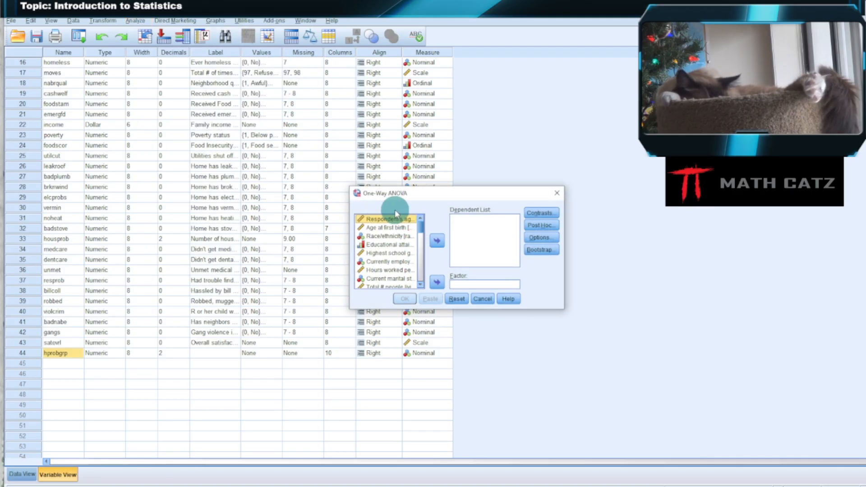
left_click_drag(407, 195, 222, 83)
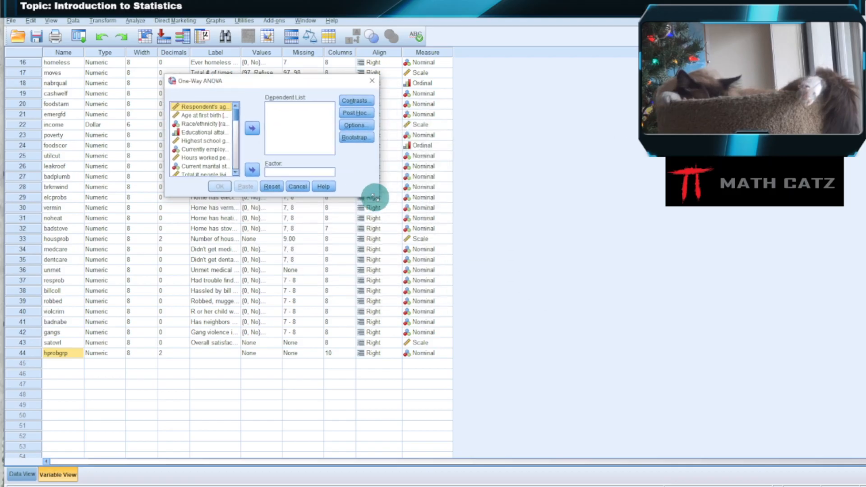
left_click_drag(382, 200, 672, 410)
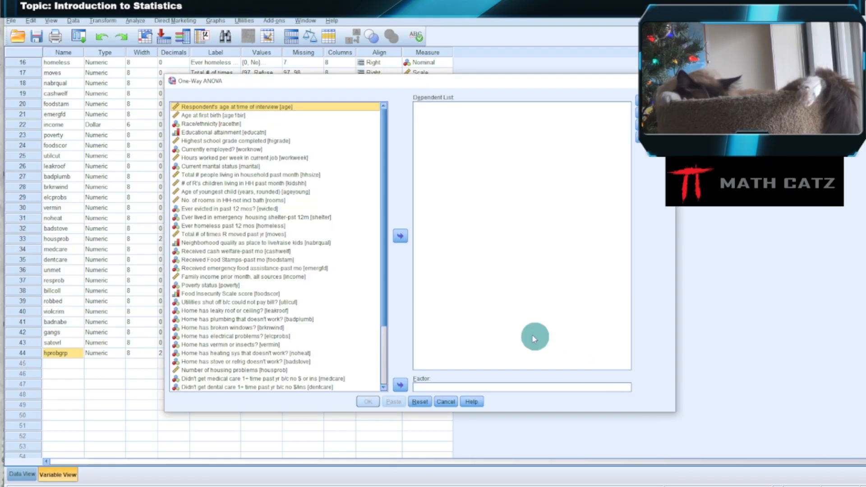
scroll(306, 244, "down", 3)
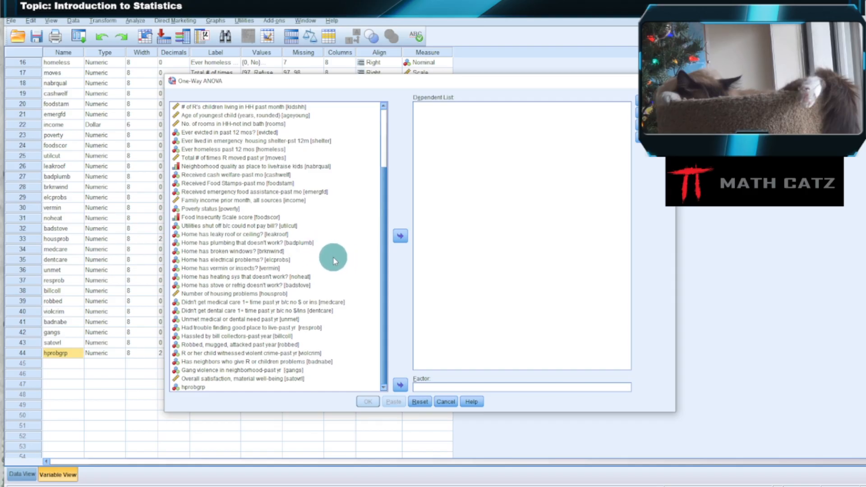
left_click(188, 387)
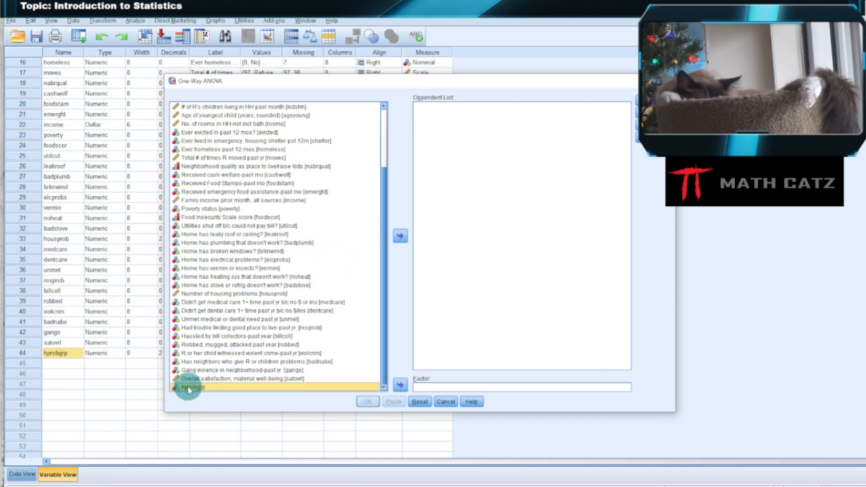
left_click(401, 386)
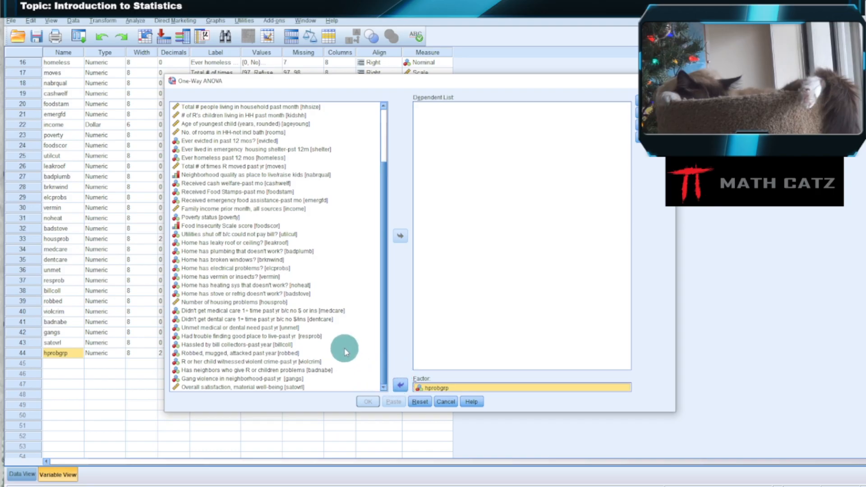
Add Overall satisfaction, material well-being [satovrl] as the dependent variable of the One-Way ANOVA.
left_click(349, 310)
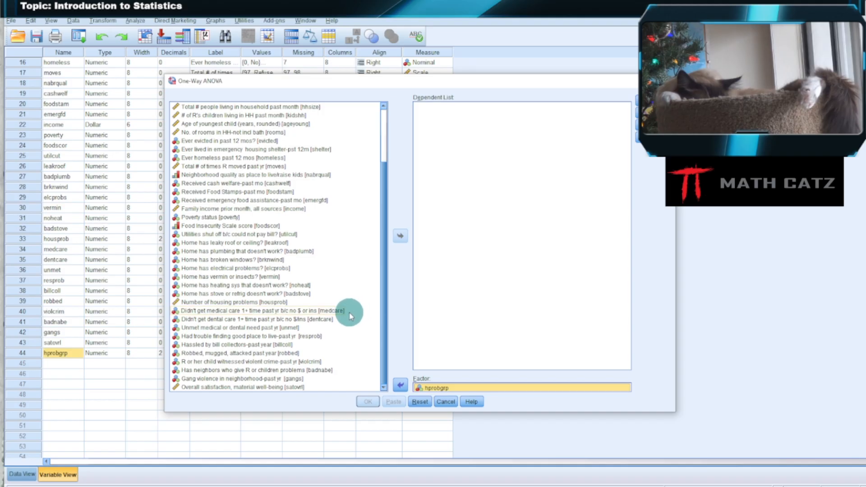
left_click(356, 337)
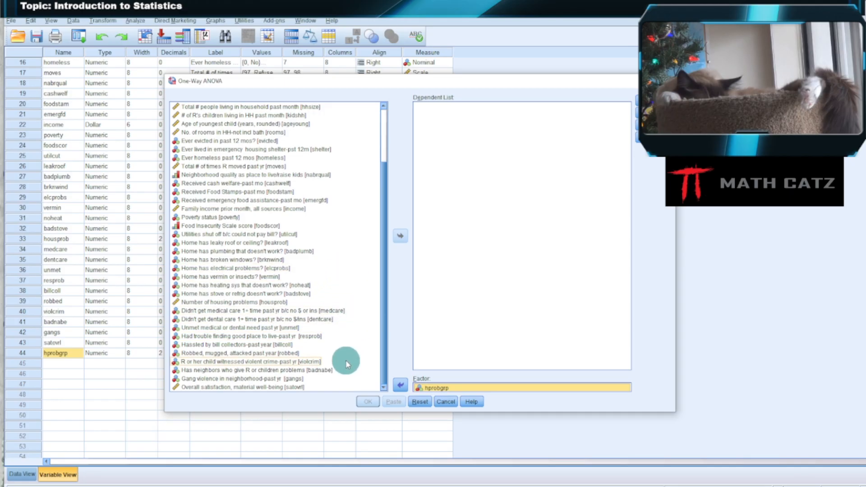
scroll(359, 328, "up", 1)
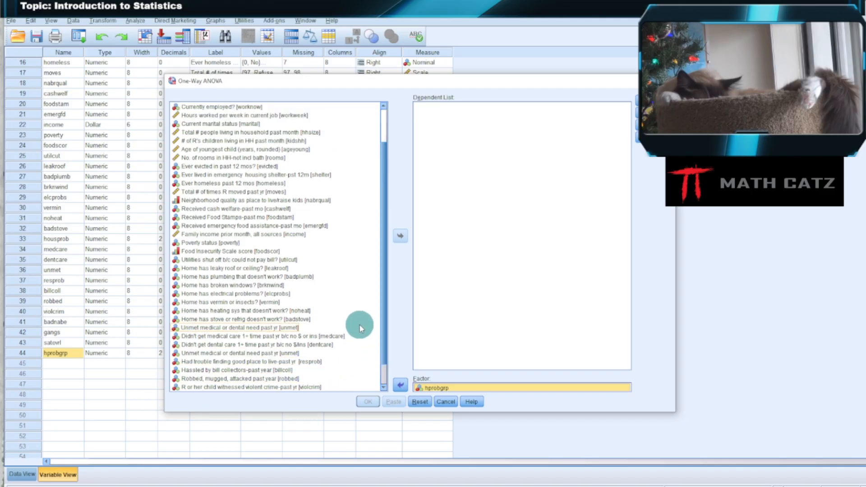
scroll(360, 327, "up", 1)
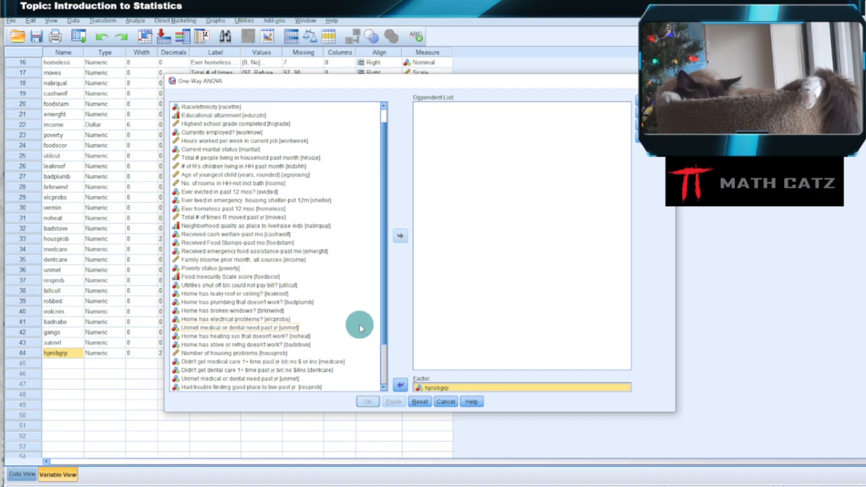
scroll(357, 325, "up", 1)
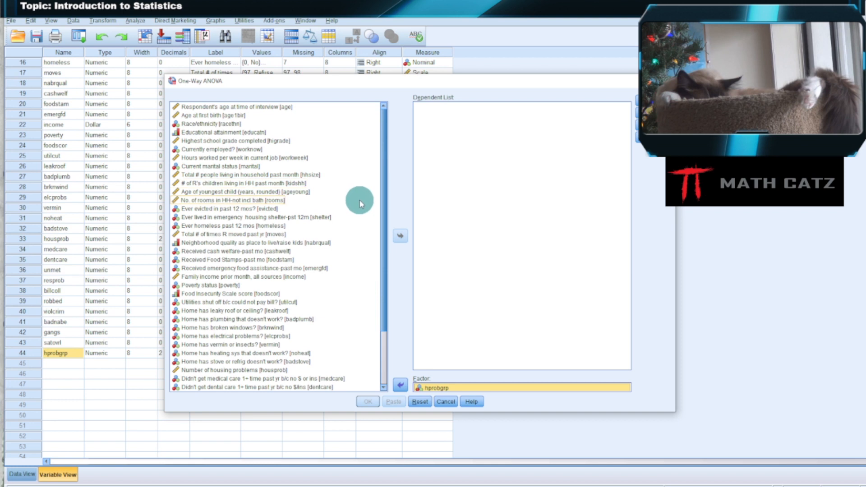
scroll(340, 265, "down", 1)
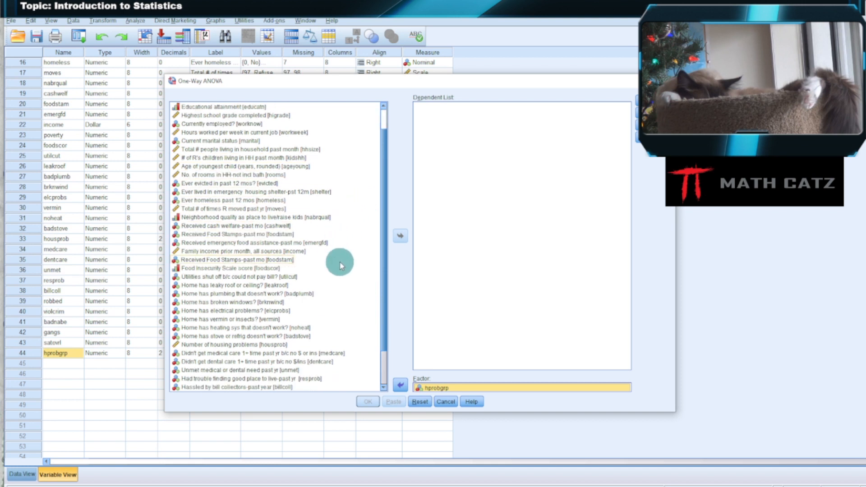
scroll(335, 270, "down", 2)
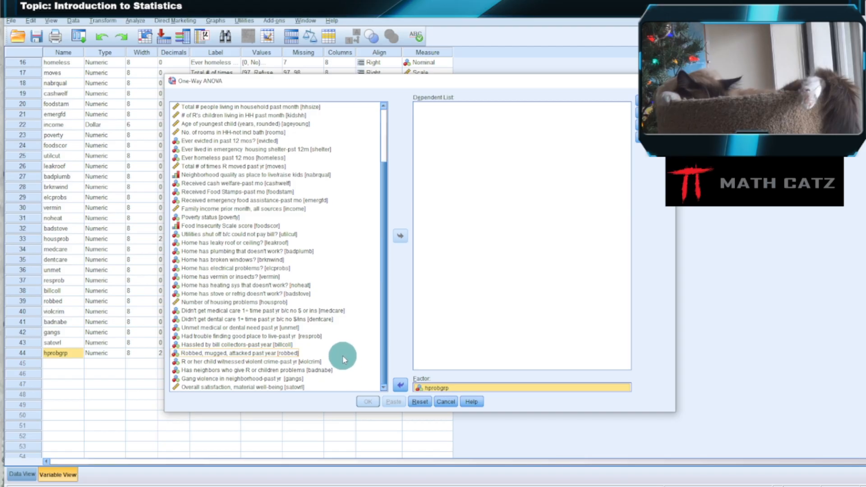
left_click(257, 388)
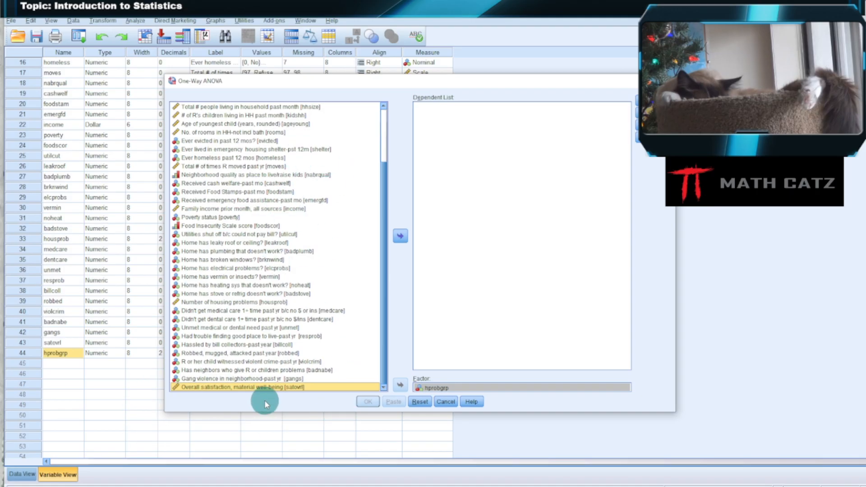
left_click(401, 237)
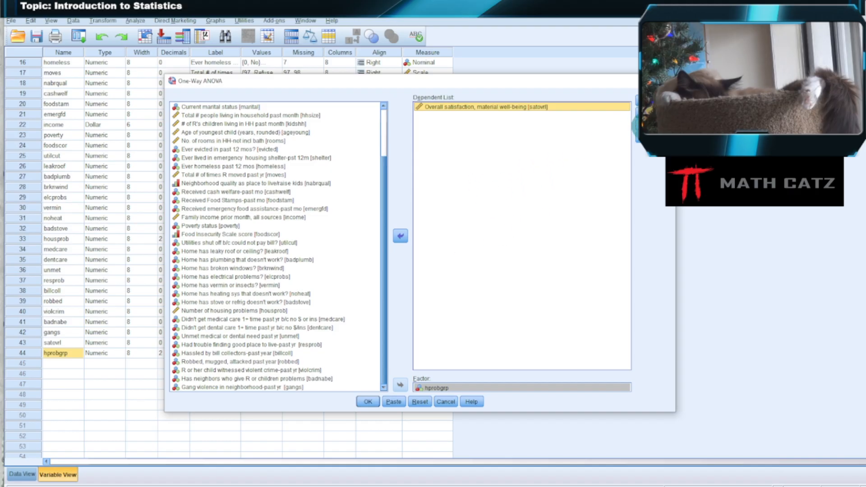
Include Descriptive statistics and the Homogeneity of variance test in the One-Way ANOVA options.
left_click(650, 126)
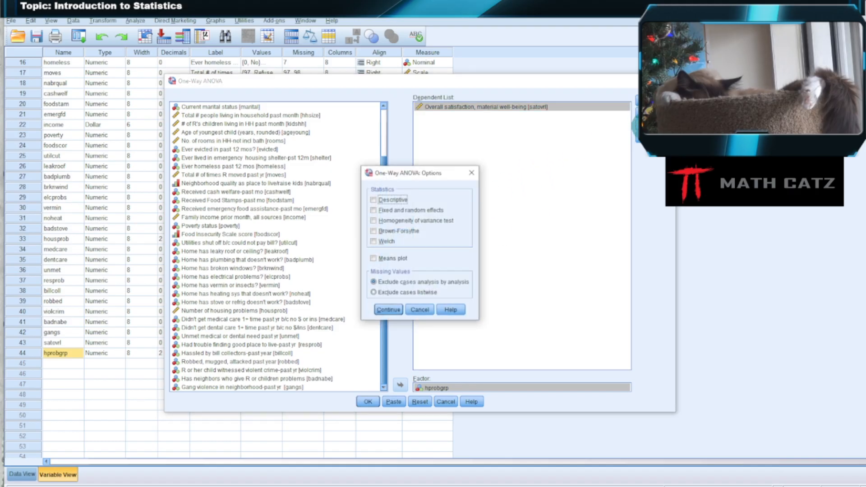
left_click(373, 220)
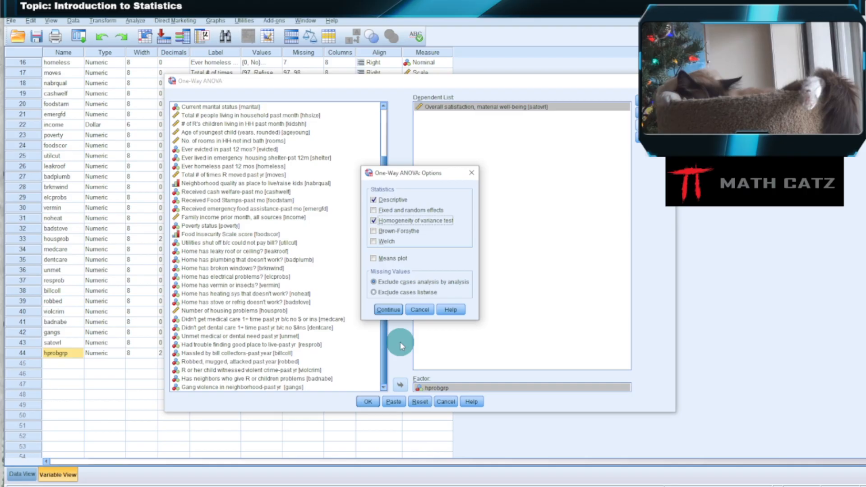
left_click(389, 310)
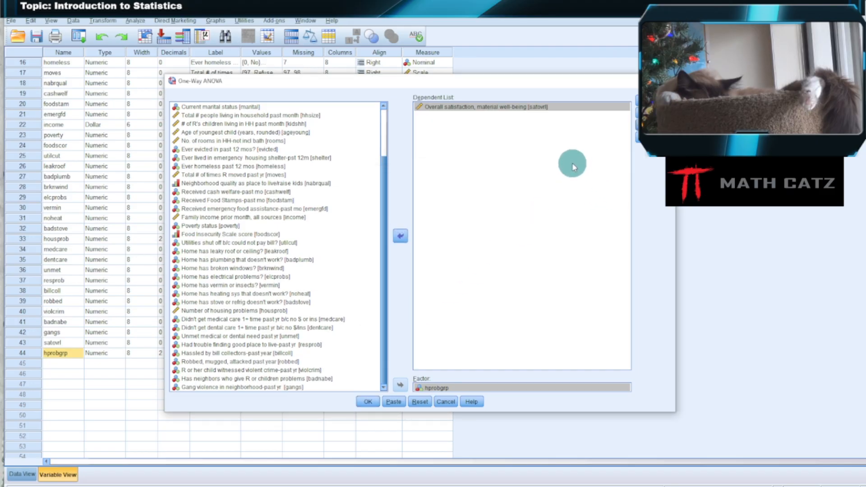
Request LSD, Tukey and Scheffe post hoc comparisons for the One-Way ANOVA.
left_click(652, 113)
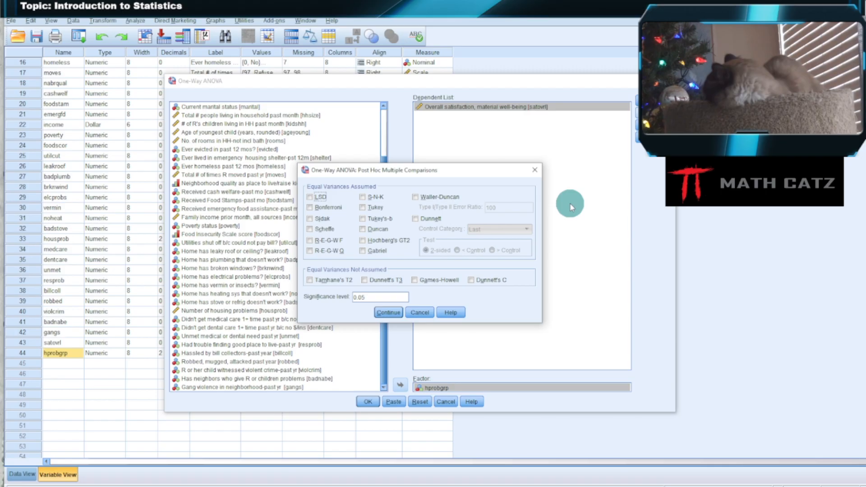
left_click(310, 198)
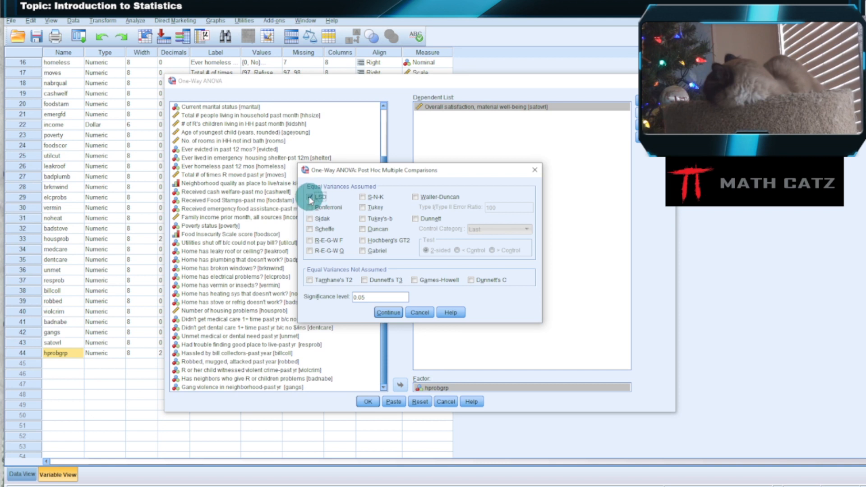
left_click(363, 208)
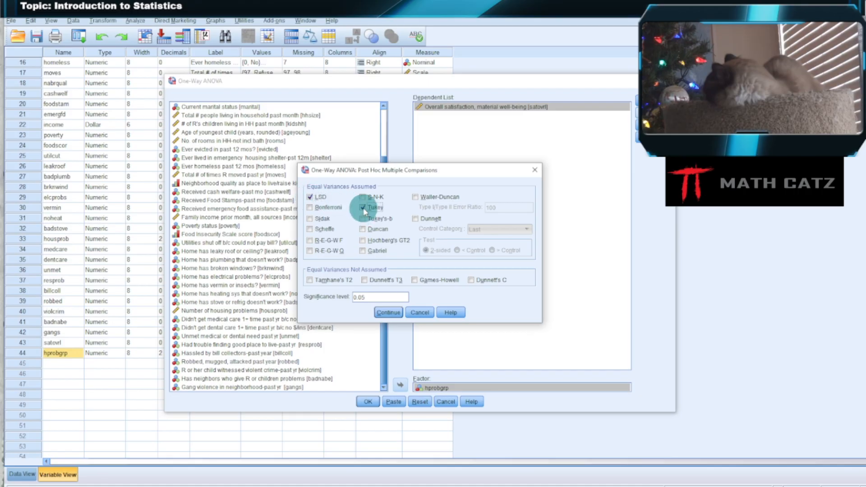
left_click(311, 230)
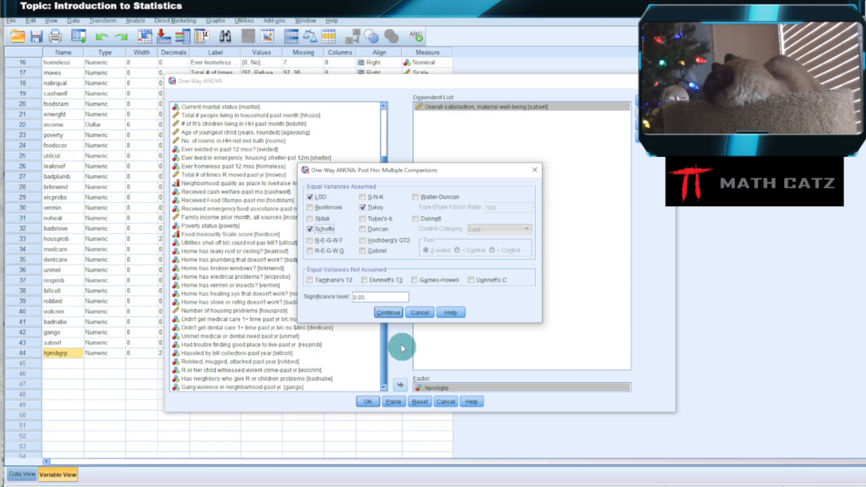
left_click(394, 314)
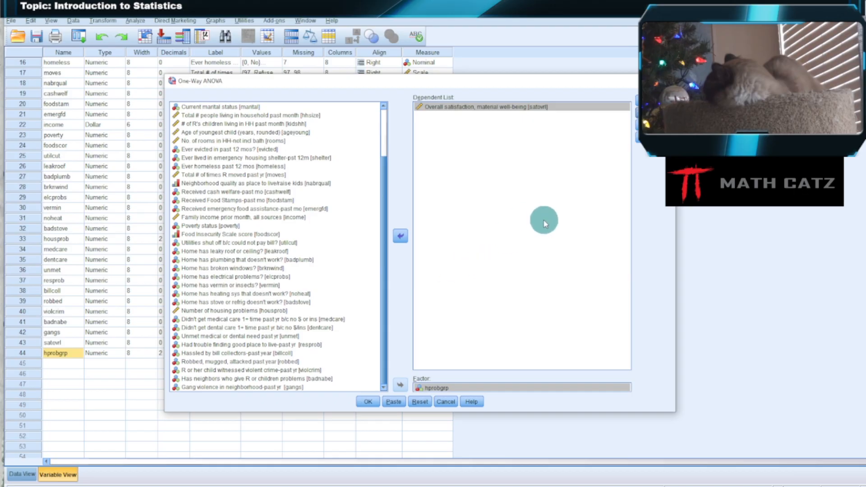
Run the One-Way ANOVA of satovrl by hprobgrp and look over its output tables.
left_click(366, 402)
scroll(634, 234, "down", 10)
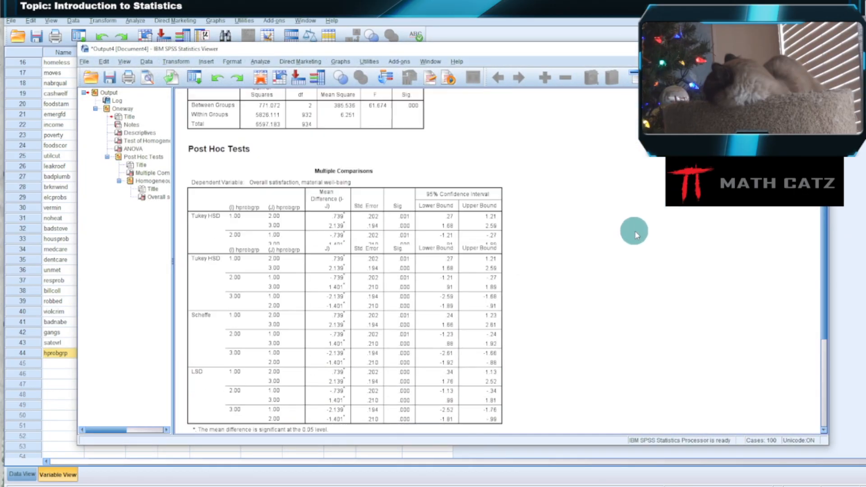
scroll(635, 235, "up", 8)
scroll(635, 234, "up", 3)
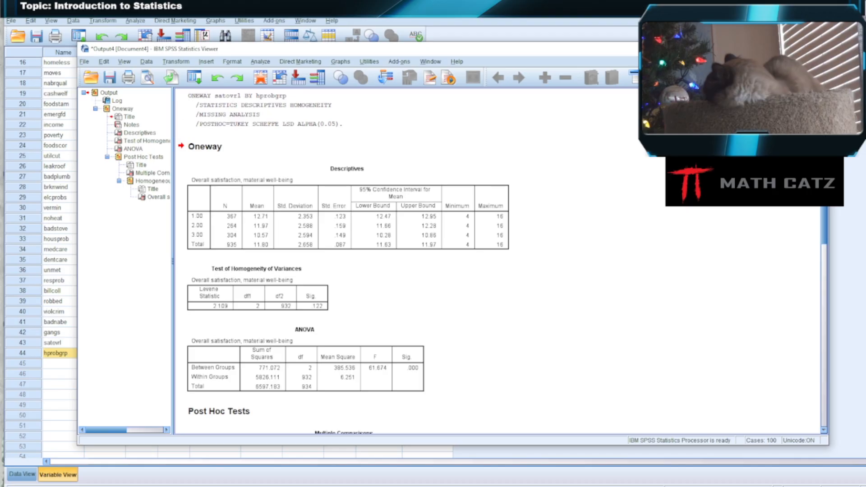
Preview the Descriptives table on its own at an enlarged size, examine its group statistics, and leave the preview.
left_click(432, 144)
left_click(451, 225)
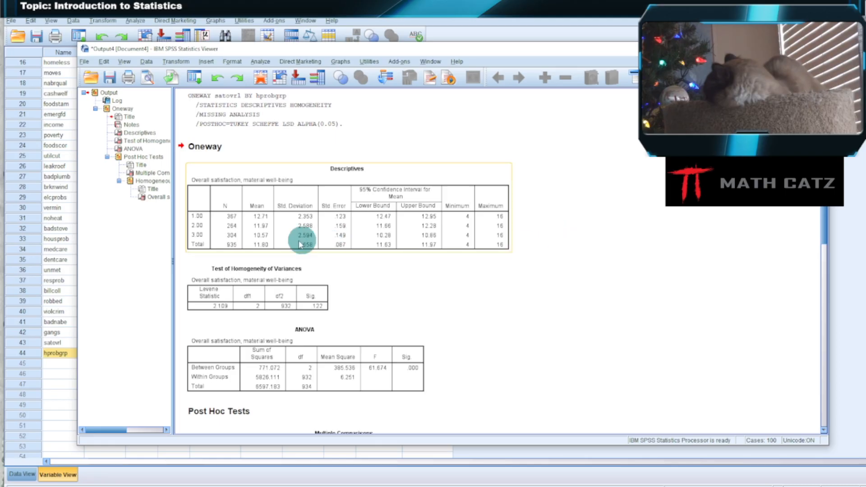
left_click(193, 218)
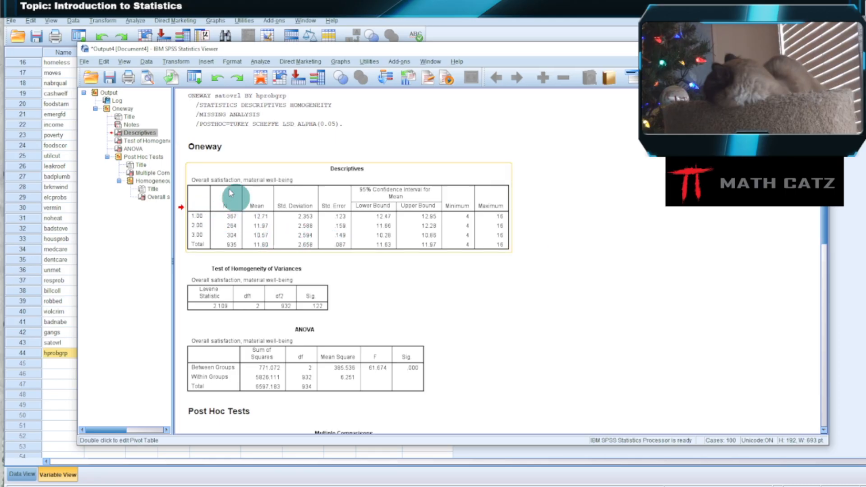
left_click(148, 78)
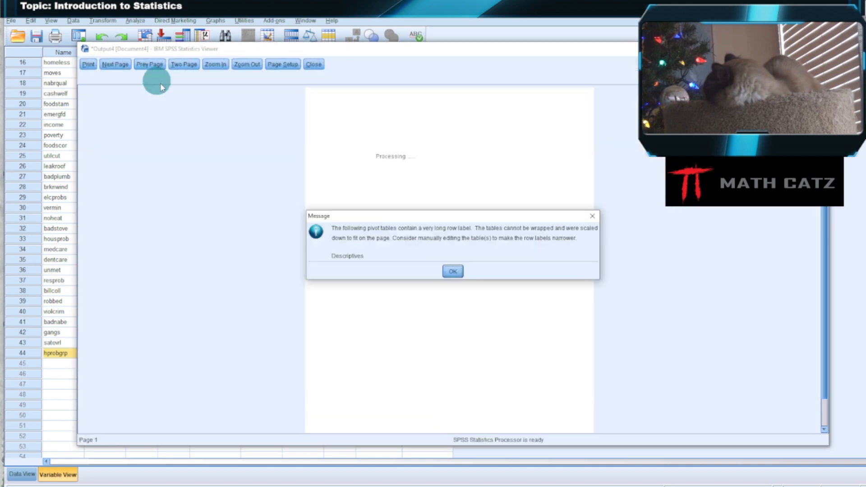
left_click(455, 271)
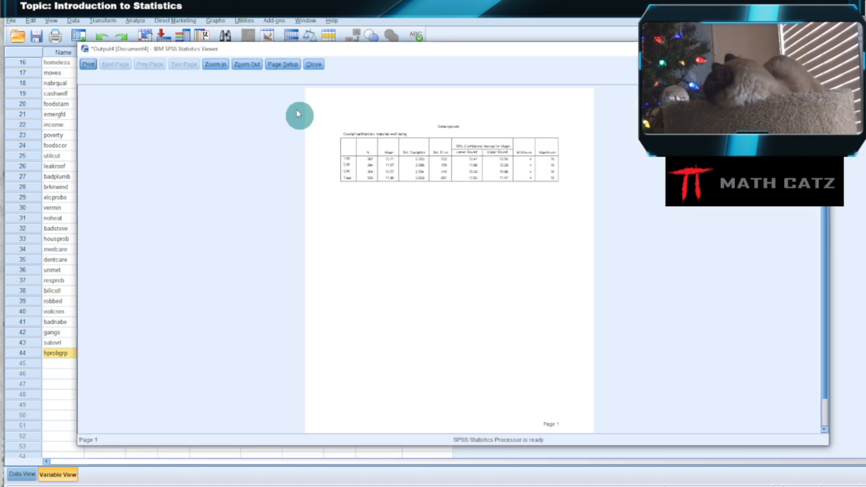
left_click(215, 65)
left_click(214, 65)
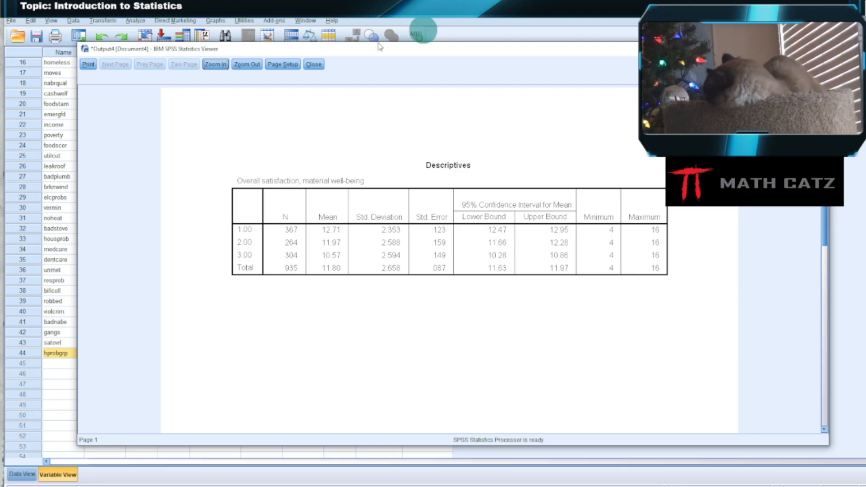
left_click(315, 64)
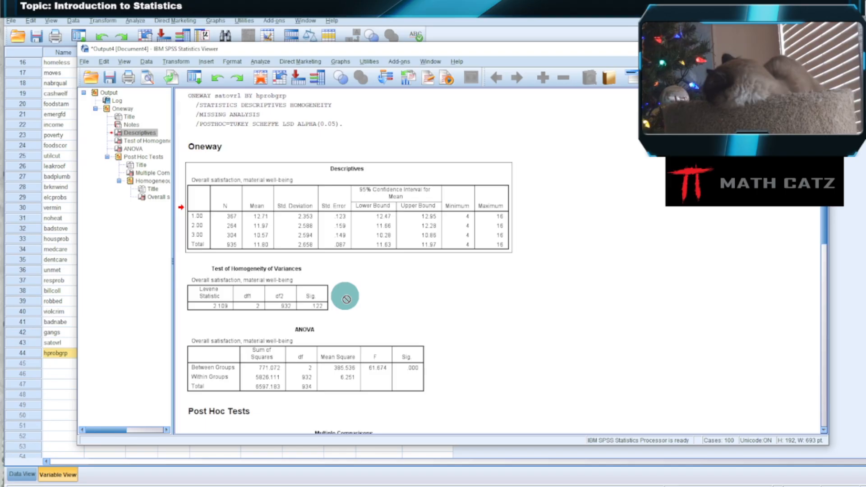
Examine the Levene statistic and its significance in the Test of Homogeneity of Variances table.
left_click(262, 300)
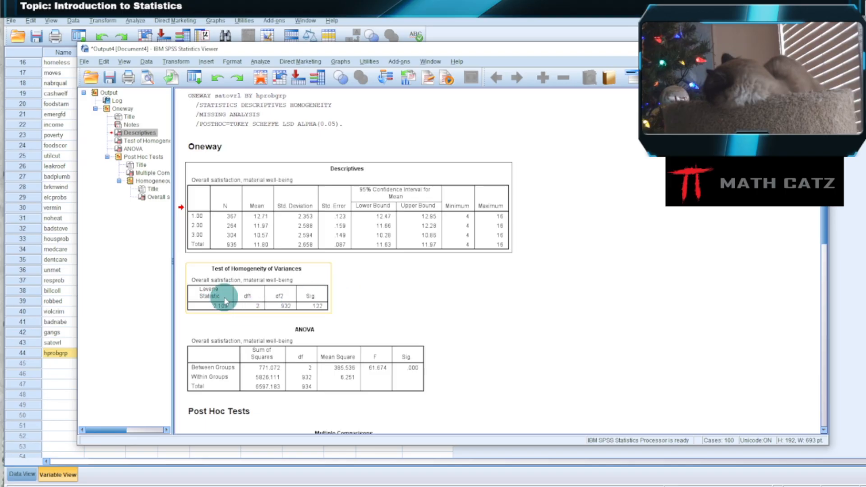
left_click_drag(227, 299, 418, 294)
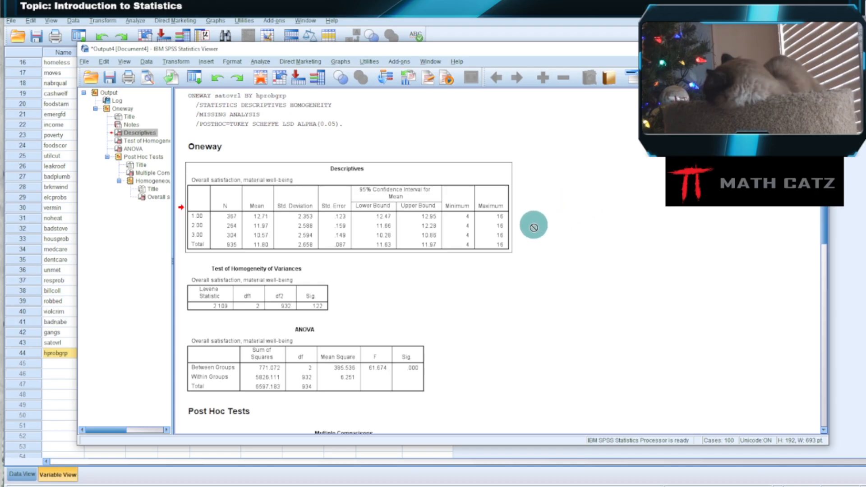
left_click(314, 310)
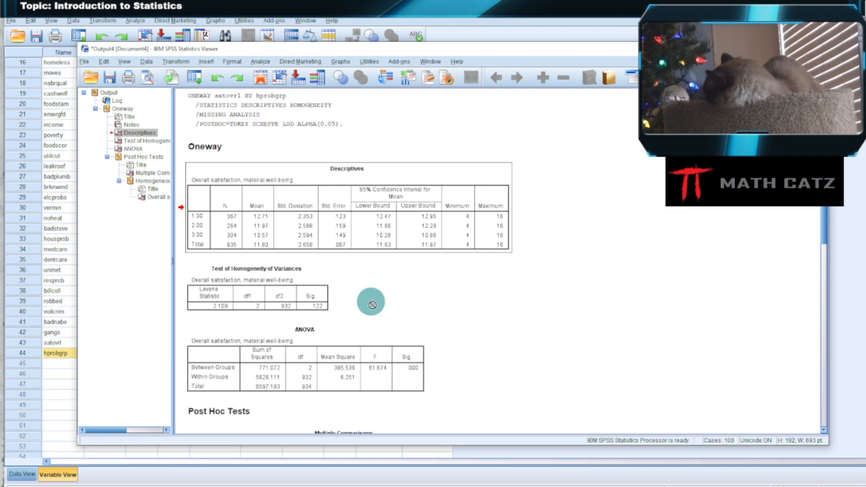
Preview the ANOVA table on its own at an enlarged size, examine its F test, and return to the output.
scroll(546, 297, "down", 5)
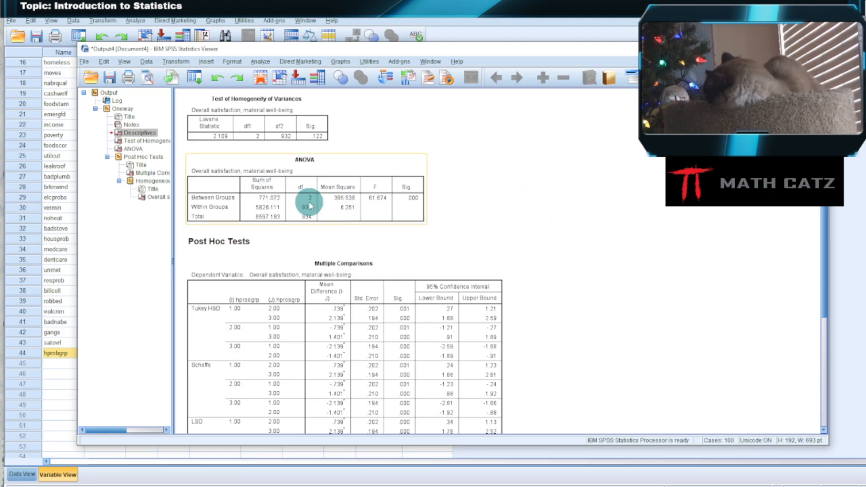
left_click(374, 192)
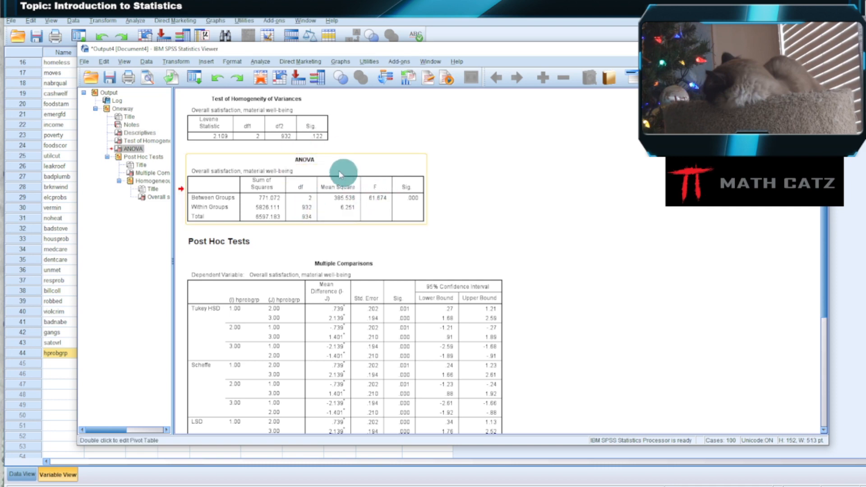
left_click(151, 76)
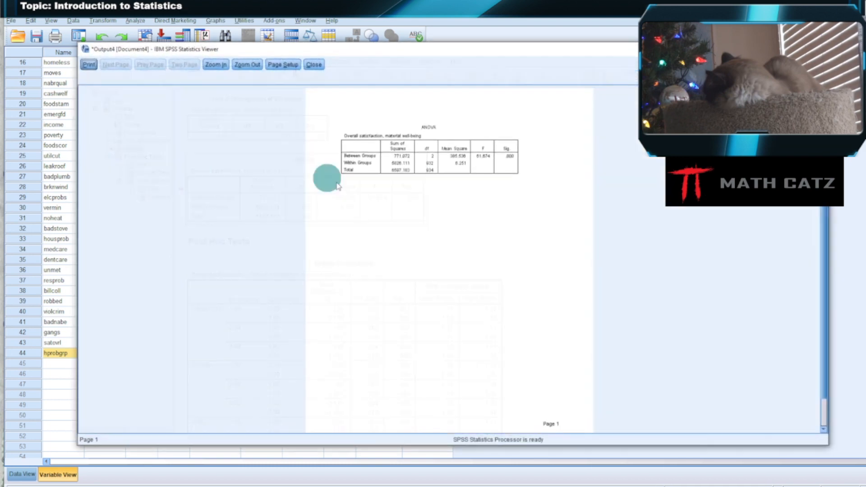
left_click(214, 66)
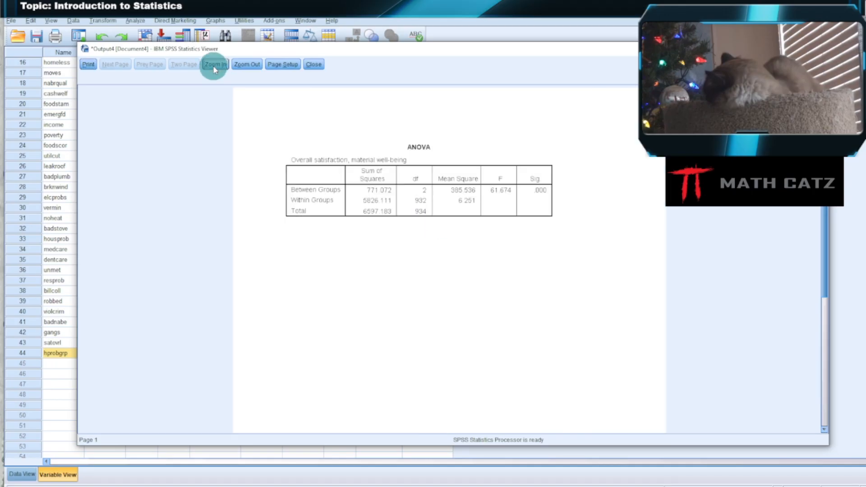
left_click(214, 66)
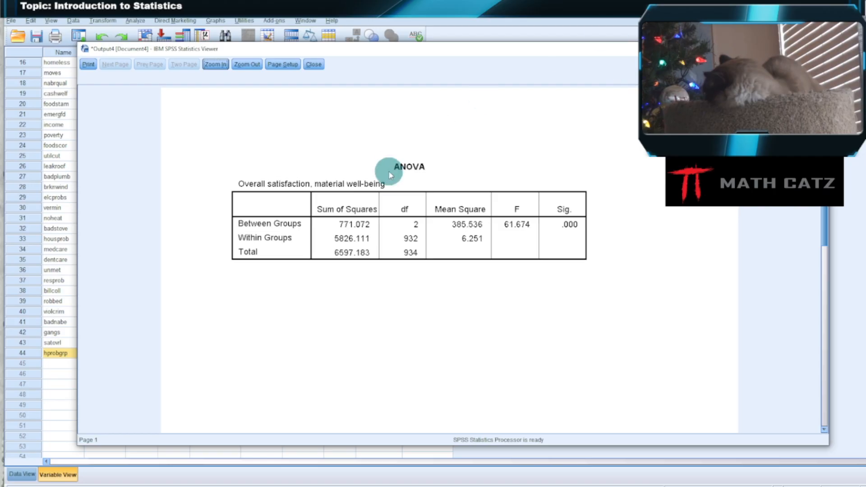
left_click(311, 64)
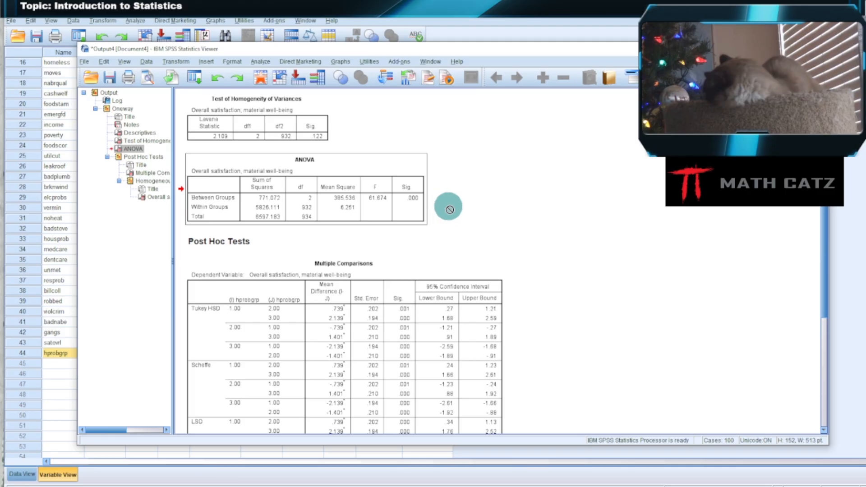
scroll(451, 207, "up", 4)
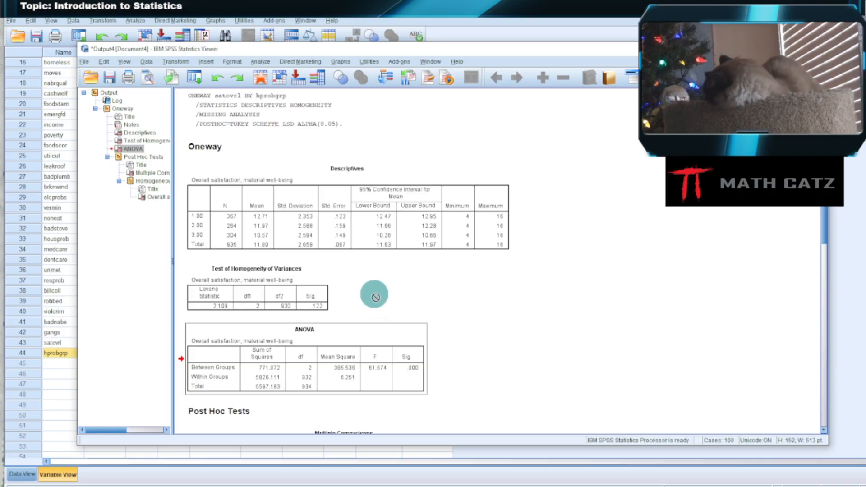
Preview the Multiple Comparisons table on its own at an enlarged size, examine the Tukey, Scheffe and LSD comparisons, and leave the preview.
scroll(605, 303, "down", 3)
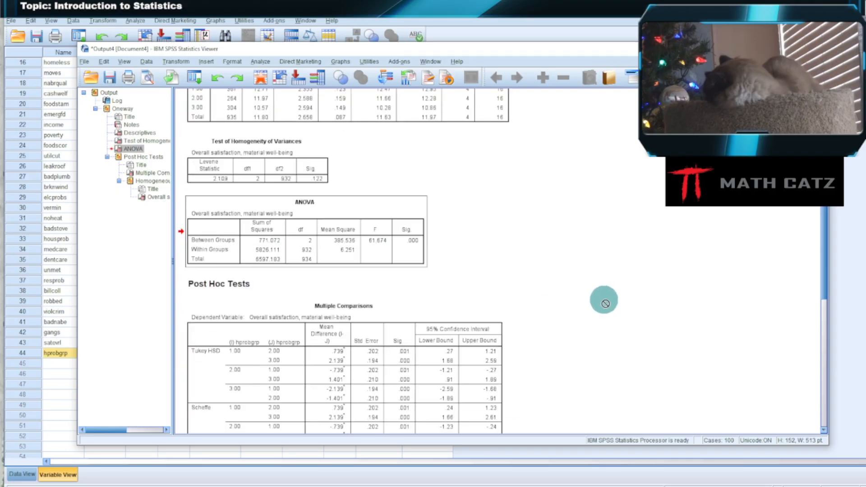
scroll(578, 291, "down", 4)
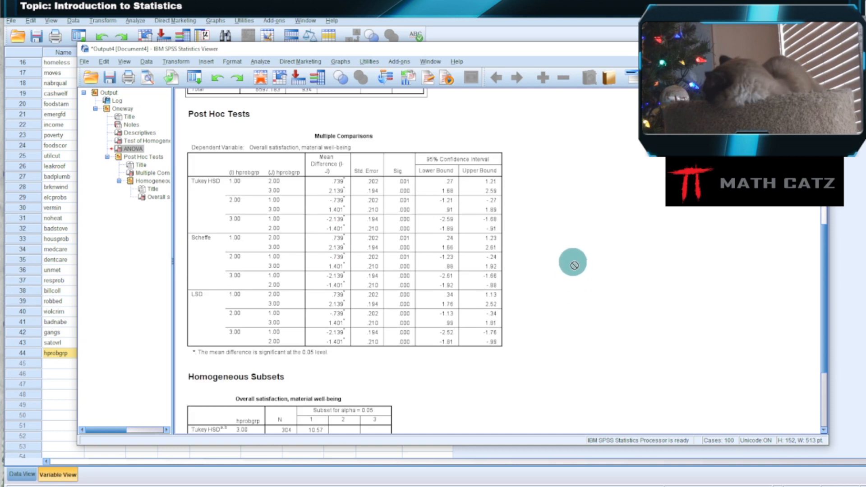
left_click(361, 218)
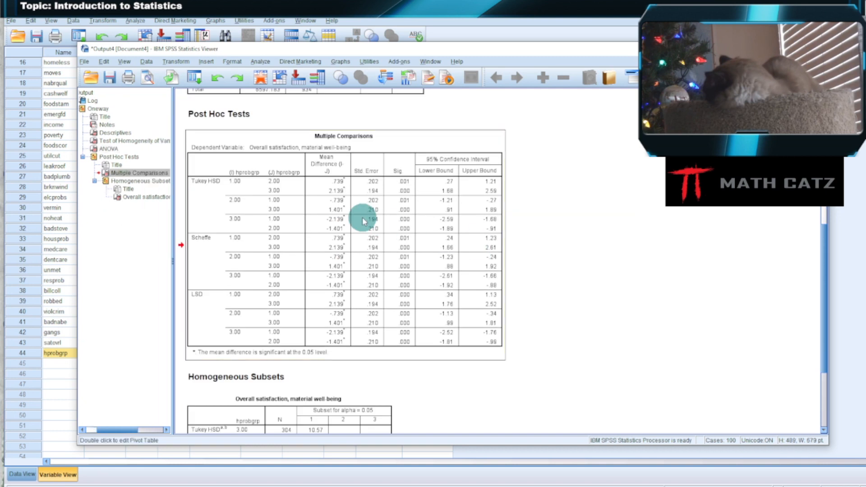
left_click(149, 80)
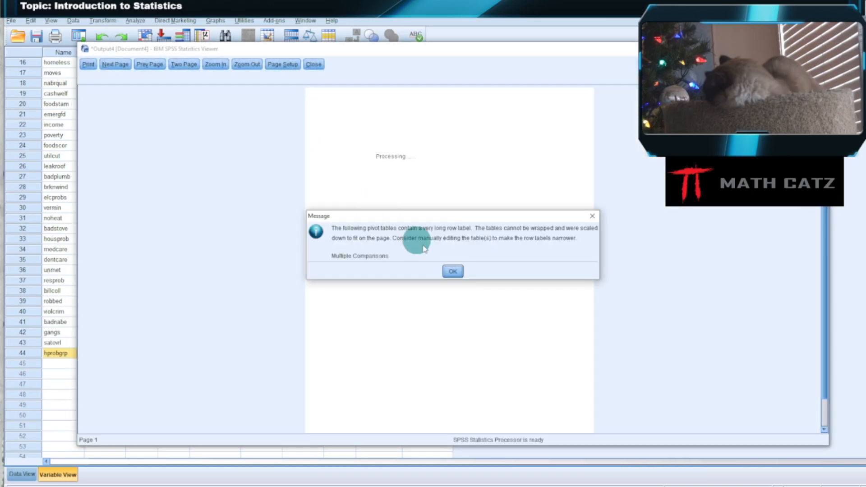
left_click(454, 271)
left_click(216, 64)
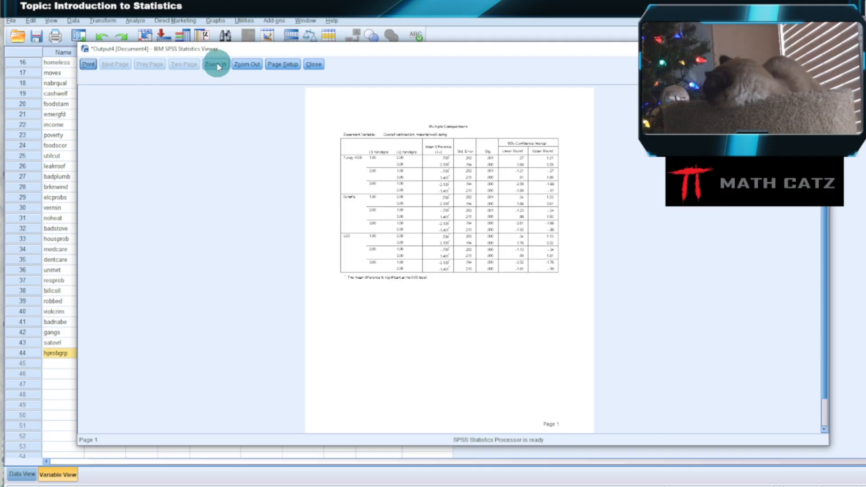
left_click(216, 64)
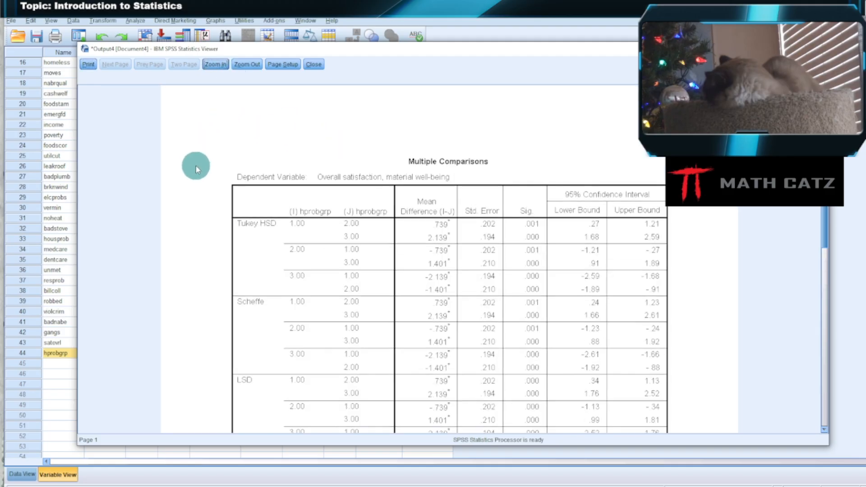
scroll(198, 179, "down", 2)
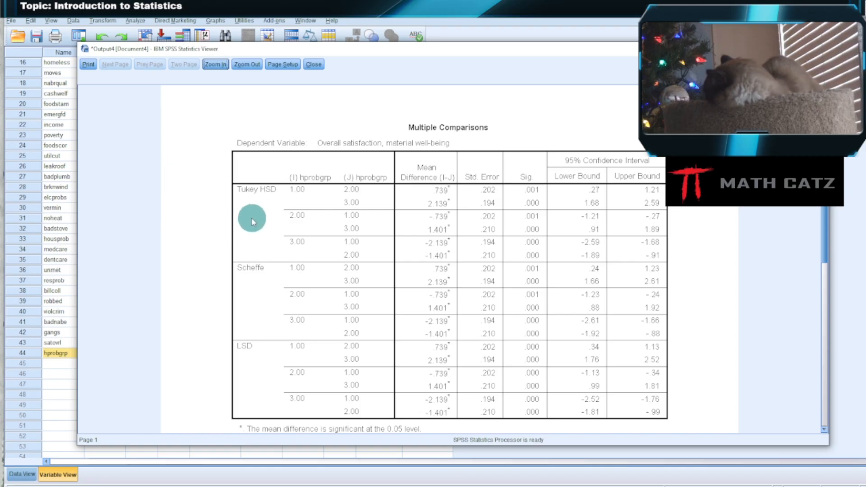
left_click(317, 64)
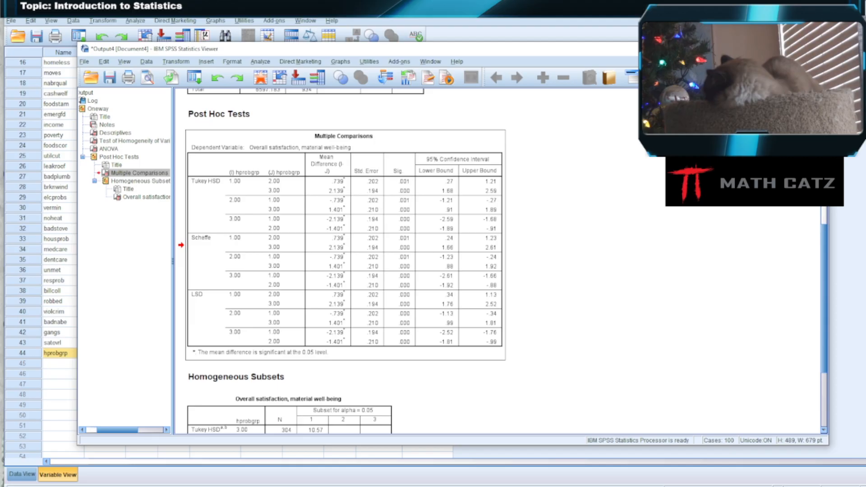
Close the ANOVA output without saving it and start a Means comparison with its dialog enlarged to show the full variable labels.
left_click(818, 49)
left_click(454, 264)
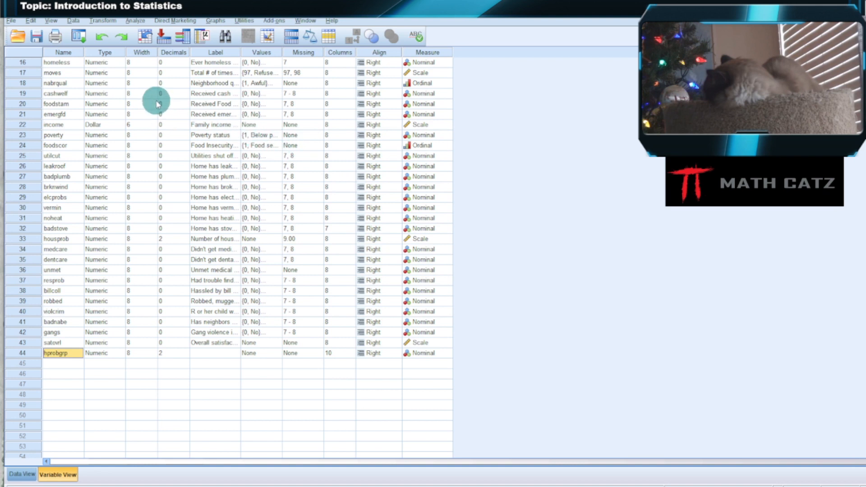
left_click(137, 20)
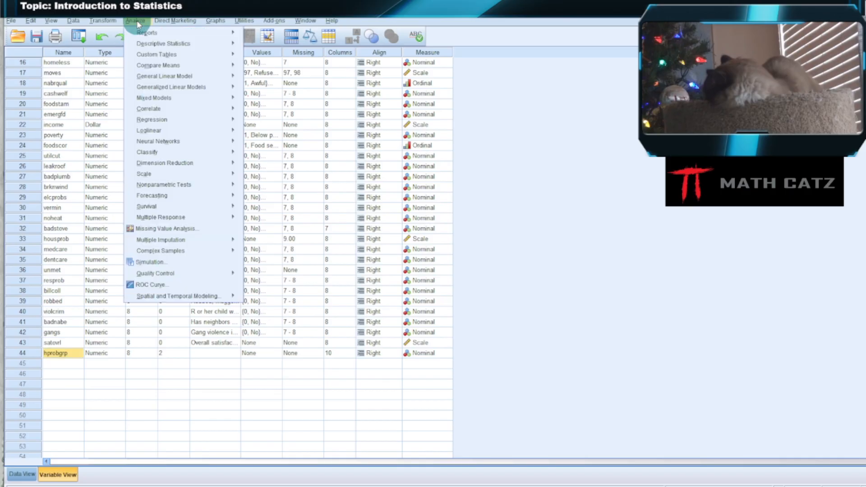
mouse_move(162, 66)
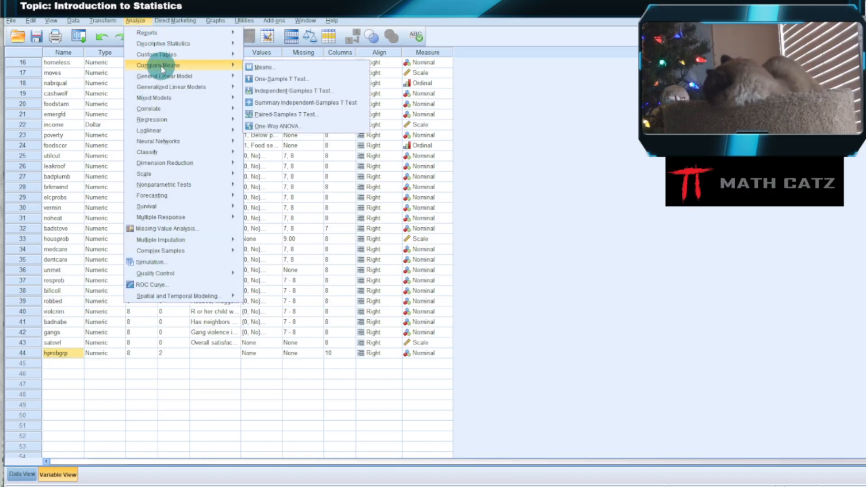
left_click(278, 67)
left_click_drag(406, 184, 201, 47)
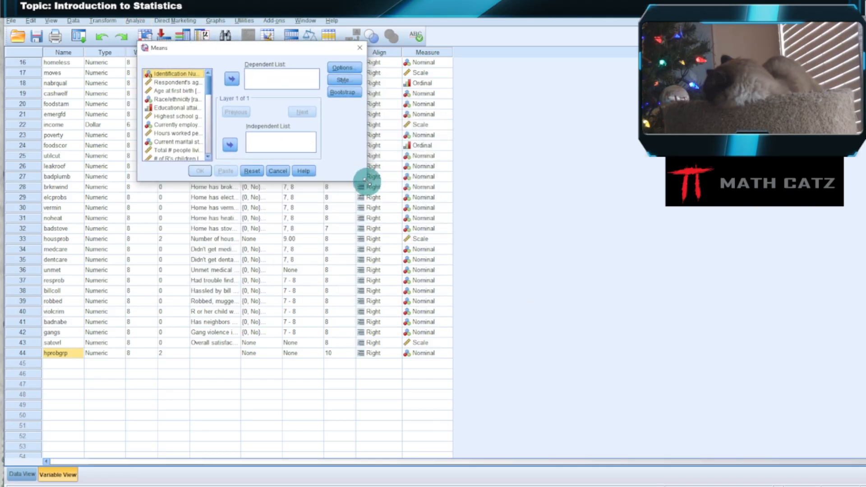
left_click_drag(366, 181, 674, 442)
scroll(257, 310, "down", 1)
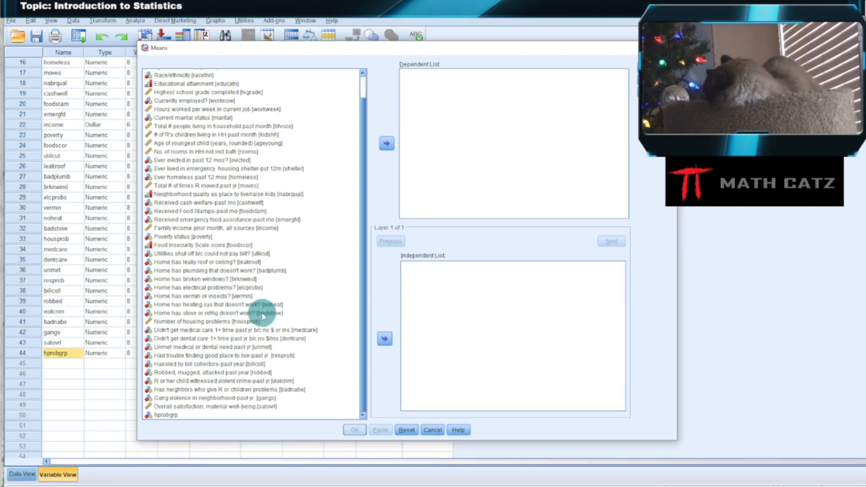
Add hprobgrp as the dependent variable and request the Anova table and eta in the Means options.
left_click(166, 415)
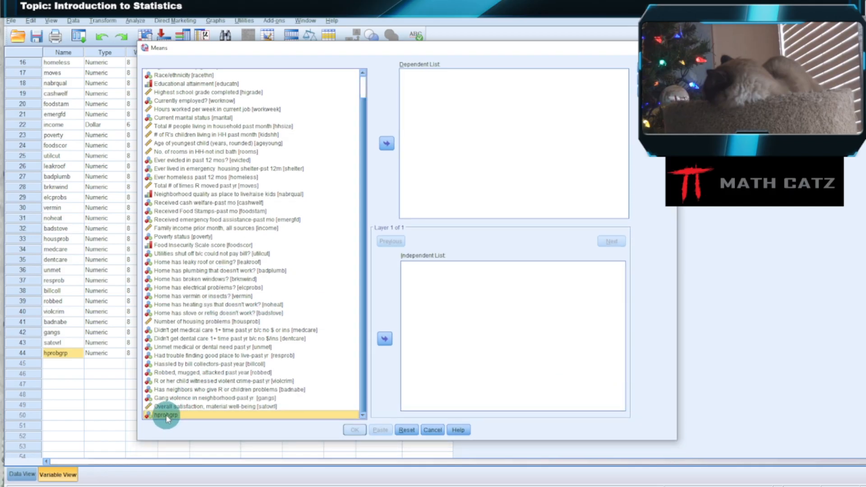
left_click(385, 143)
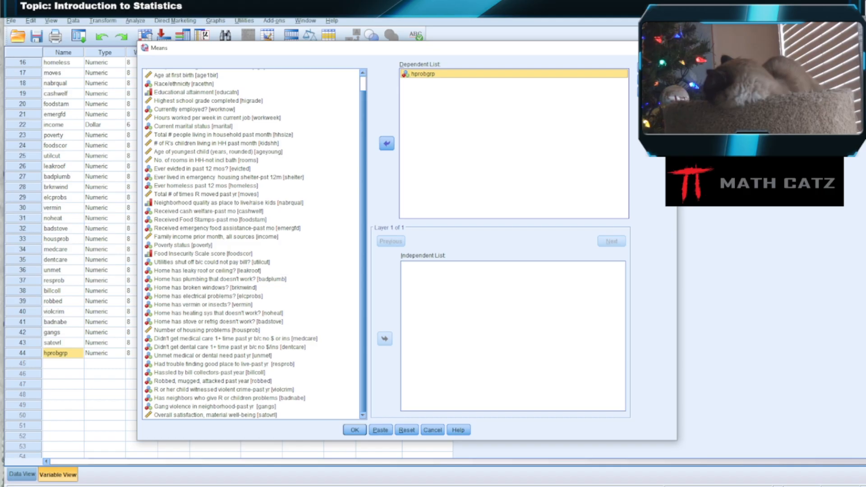
left_click(657, 69)
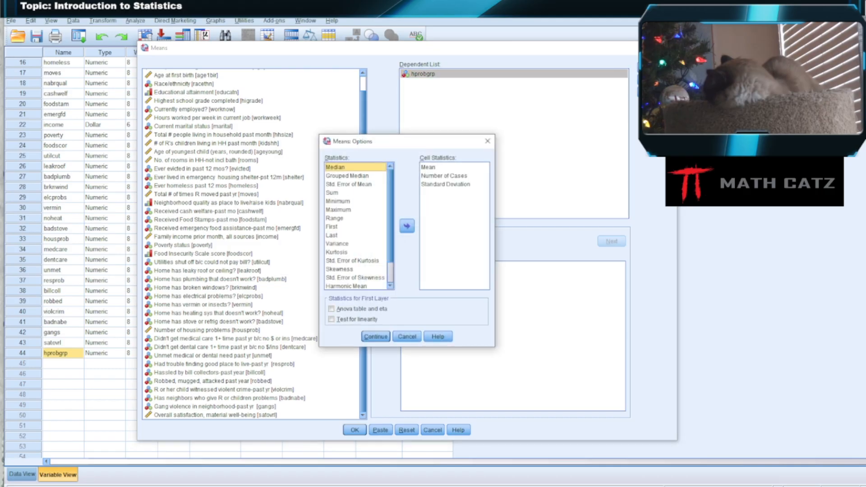
left_click(331, 309)
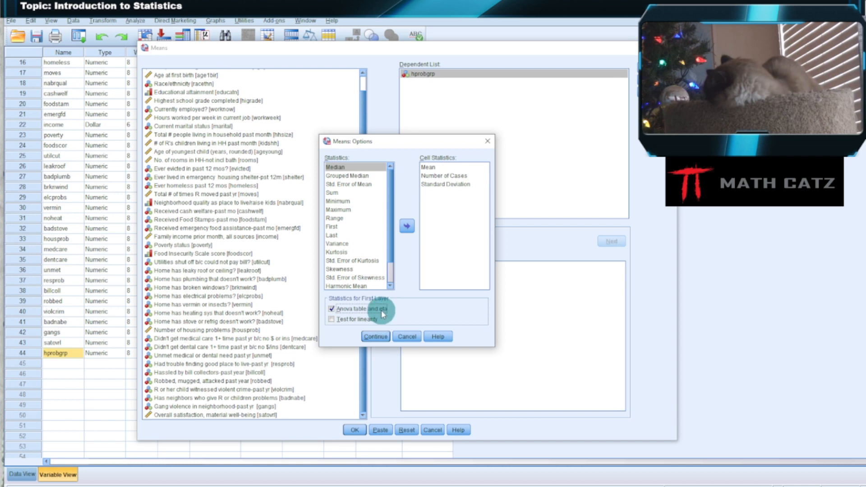
left_click(374, 337)
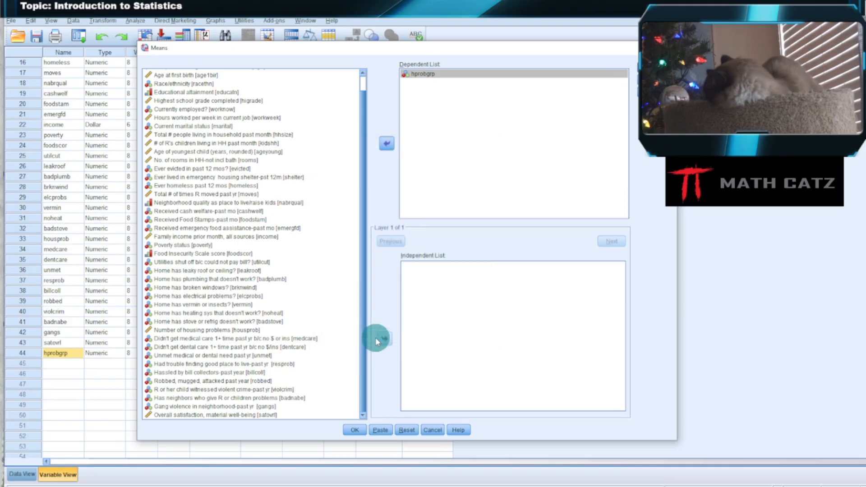
Run the Means analysis with hprobgrp as the only variable and close its output without saving.
left_click(355, 430)
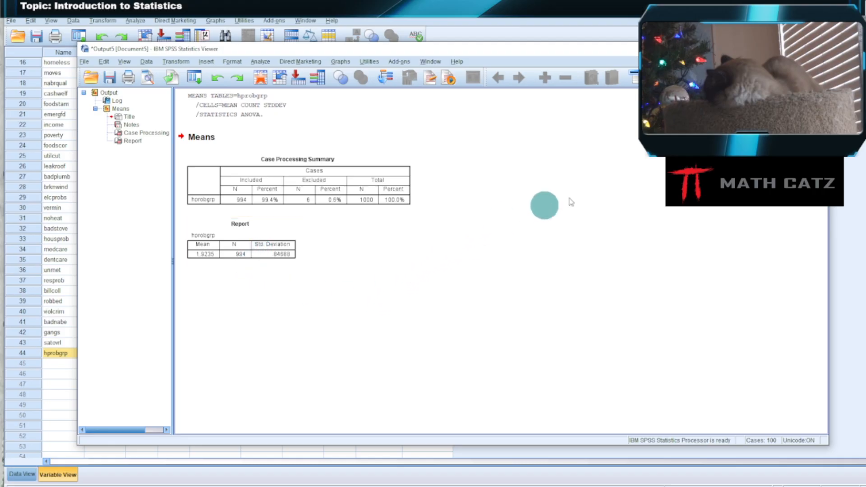
left_click(818, 48)
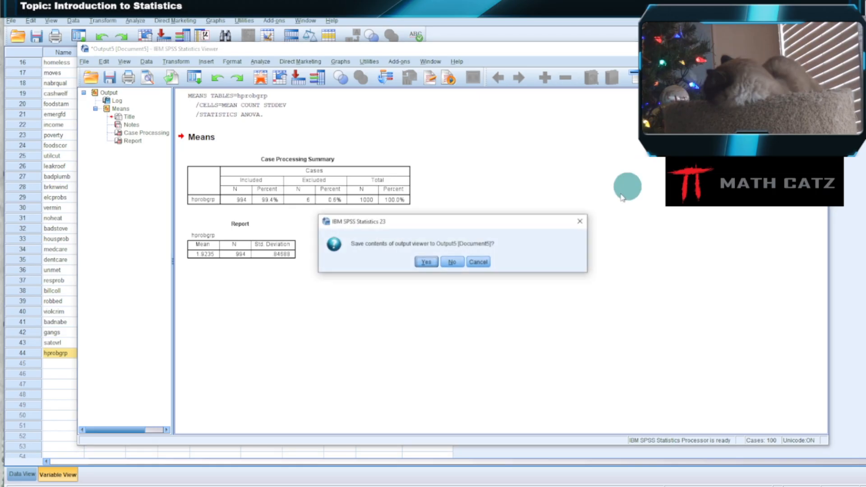
left_click(453, 263)
Reopen the Means comparison, move hprobgrp to the independent variables, and add satovrl as the dependent variable.
left_click(136, 20)
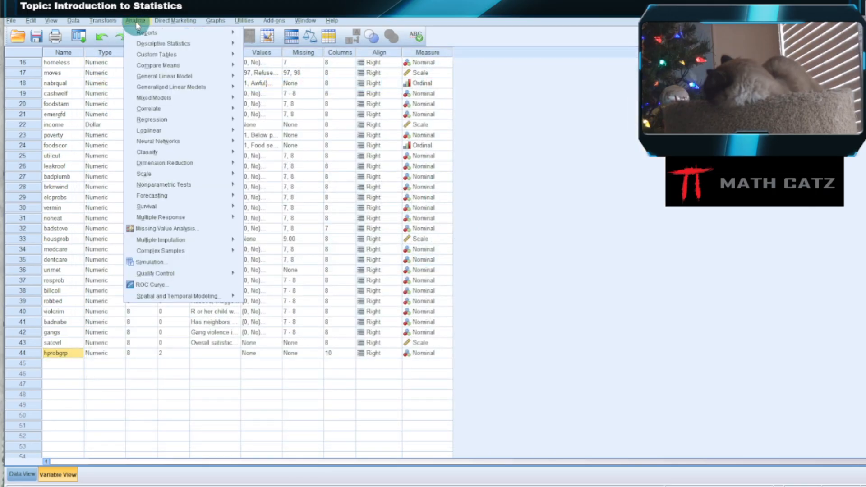
mouse_move(154, 64)
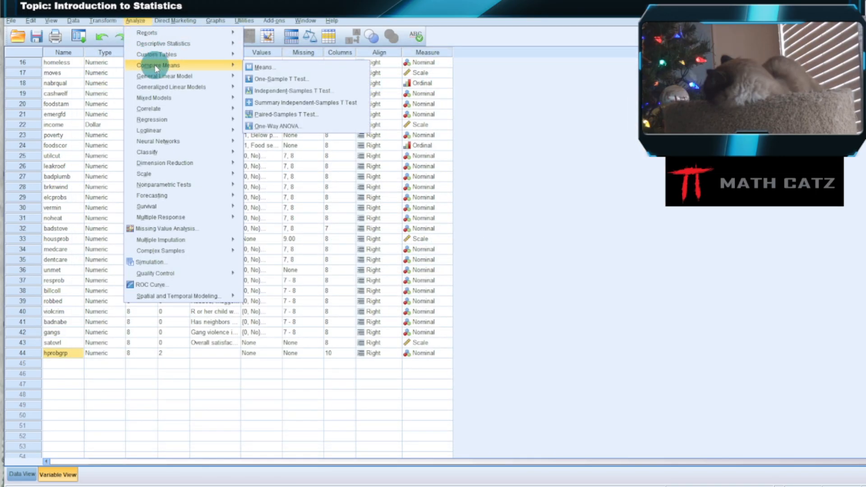
left_click(266, 67)
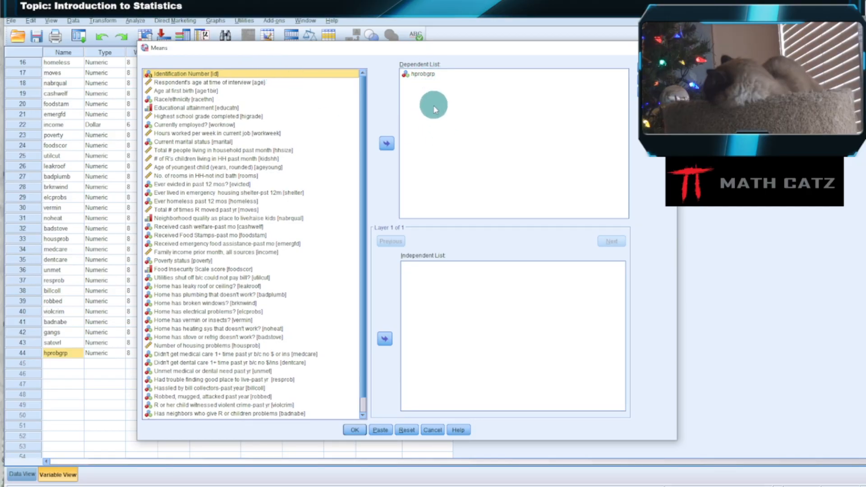
left_click(423, 74)
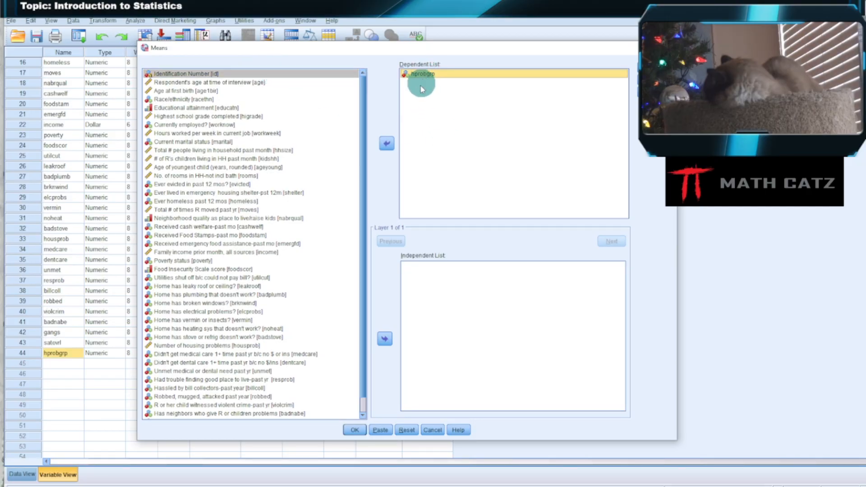
left_click(386, 144)
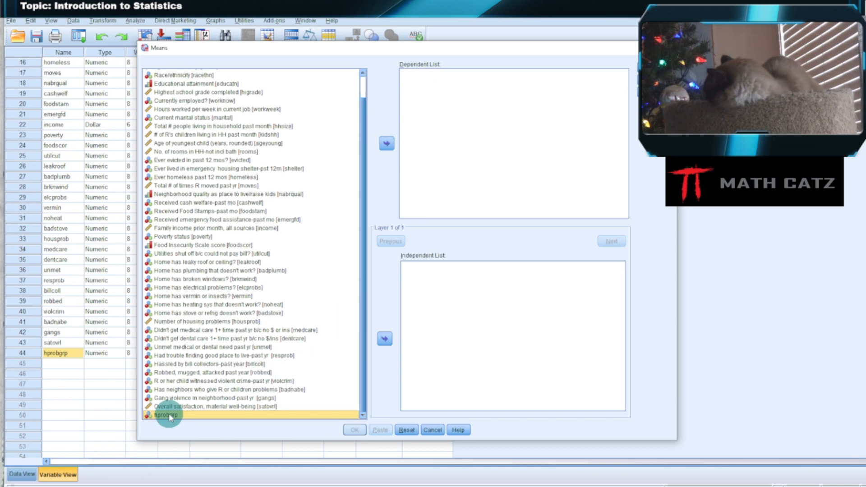
left_click(384, 338)
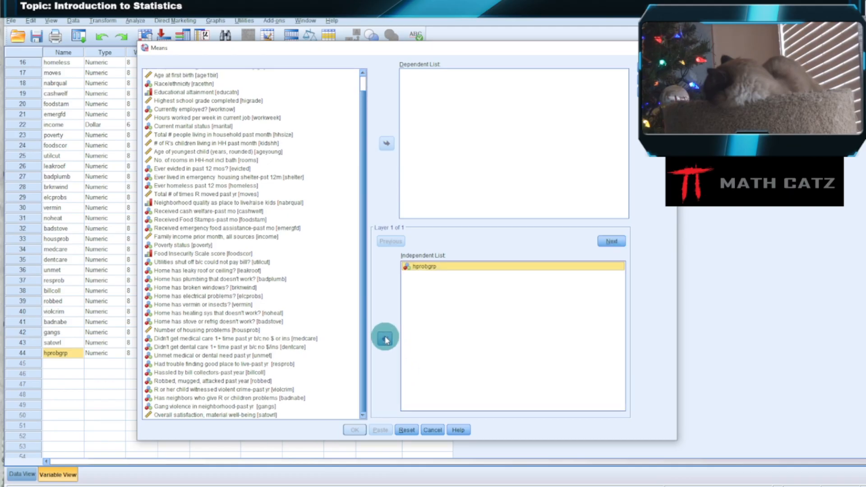
left_click(234, 414)
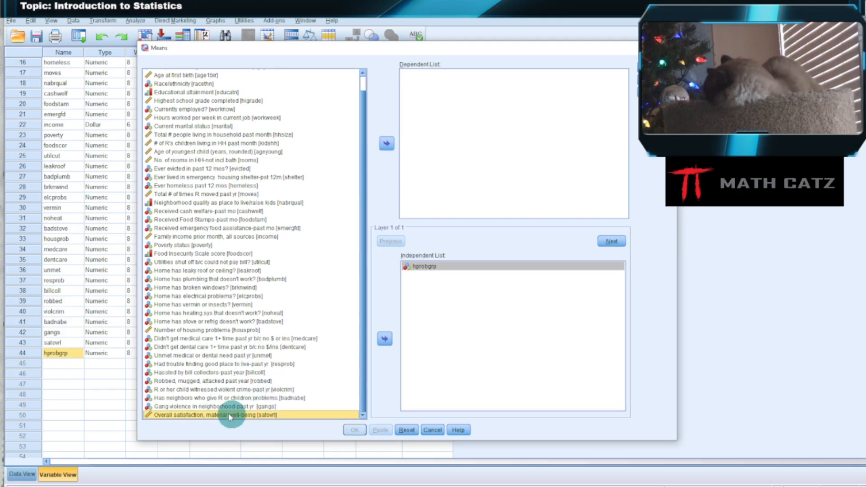
left_click(387, 143)
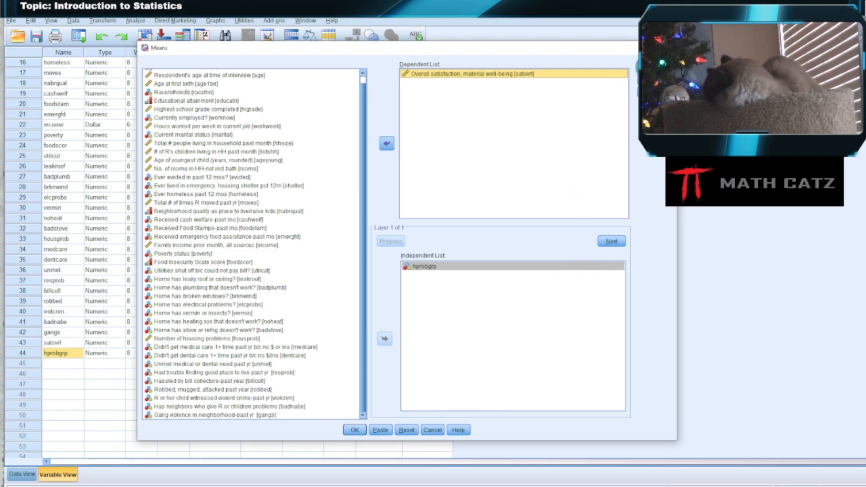
Check that the Anova table and eta option is on, then run the Means analysis of satovrl by hprobgrp and look over its output.
left_click(627, 69)
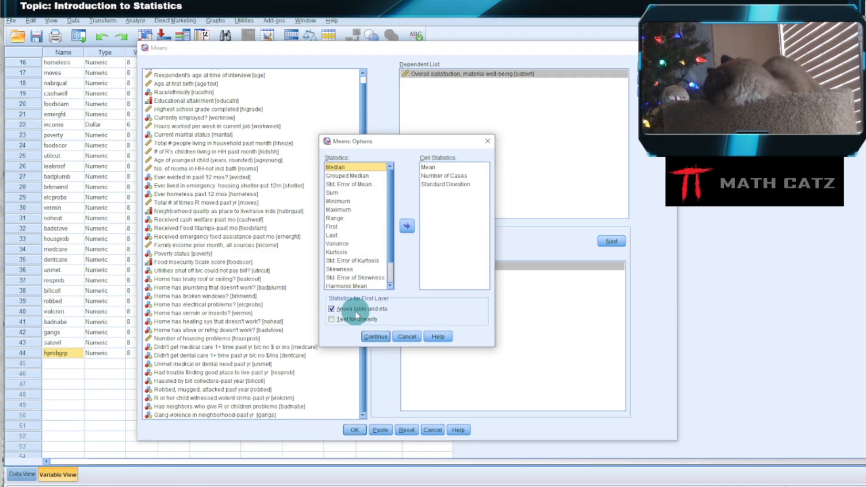
left_click(375, 337)
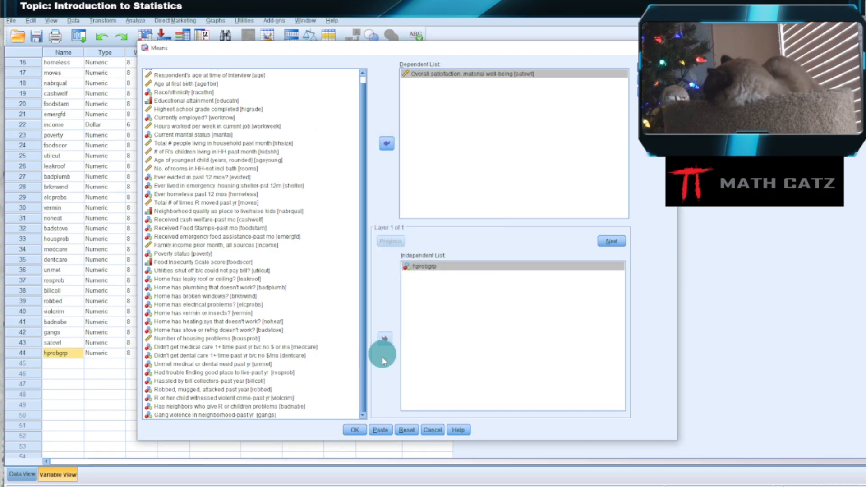
left_click(354, 429)
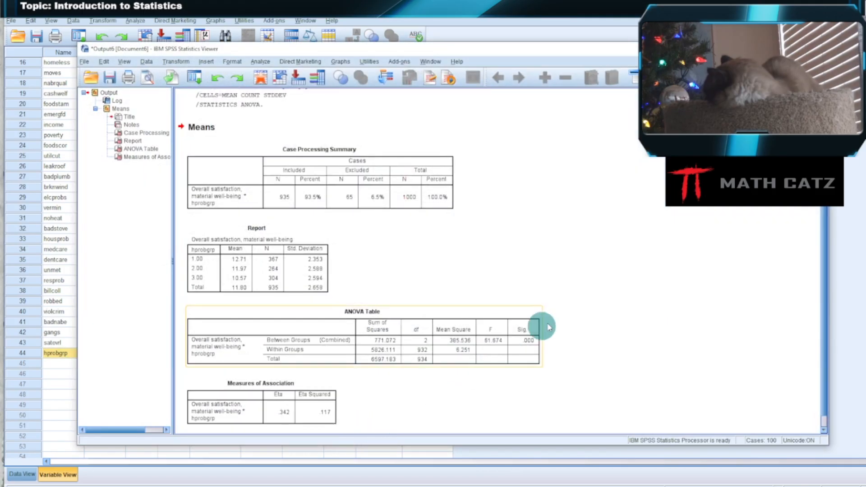
scroll(615, 298, "down", 1)
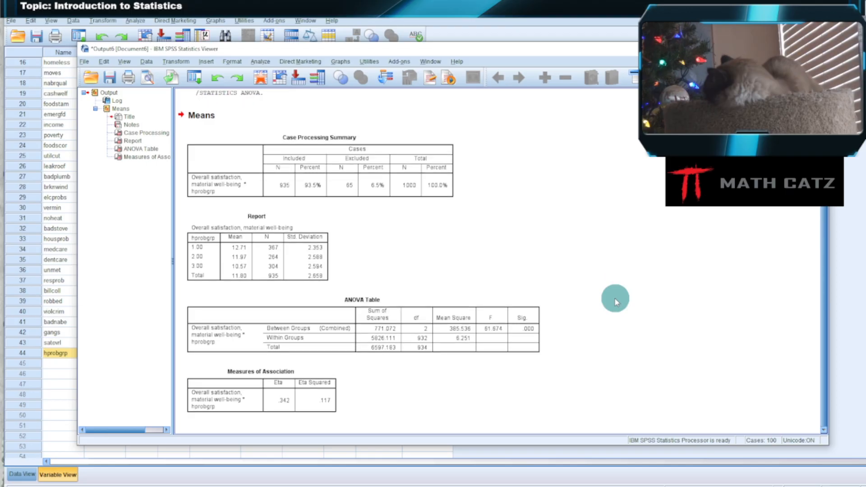
Preview the Measures of Association table on its own at an enlarged size, examine eta and eta squared, and return to the output.
left_click(297, 386)
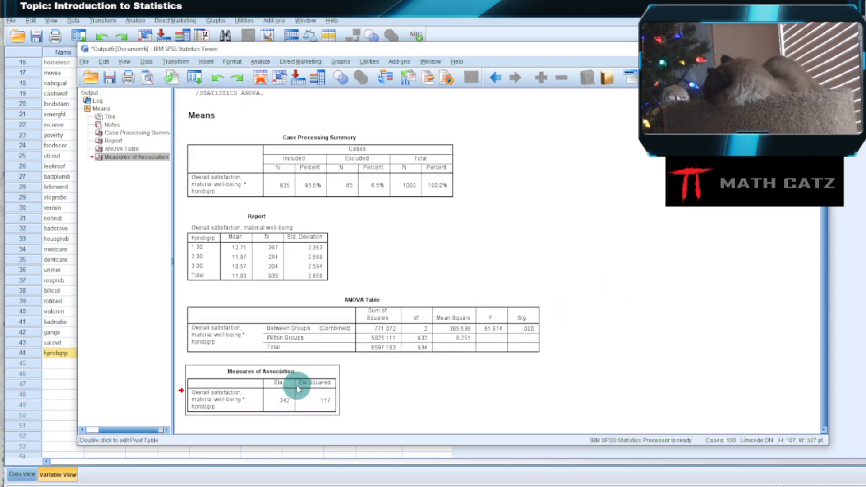
left_click(149, 78)
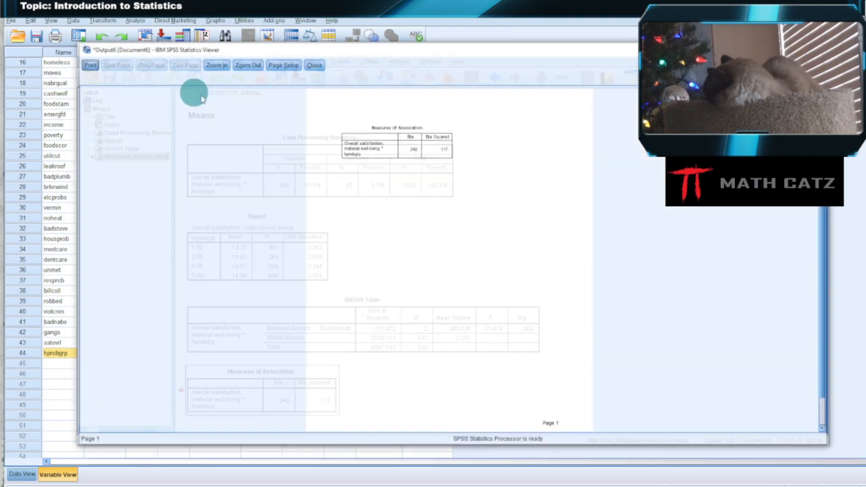
left_click(215, 65)
left_click(215, 65)
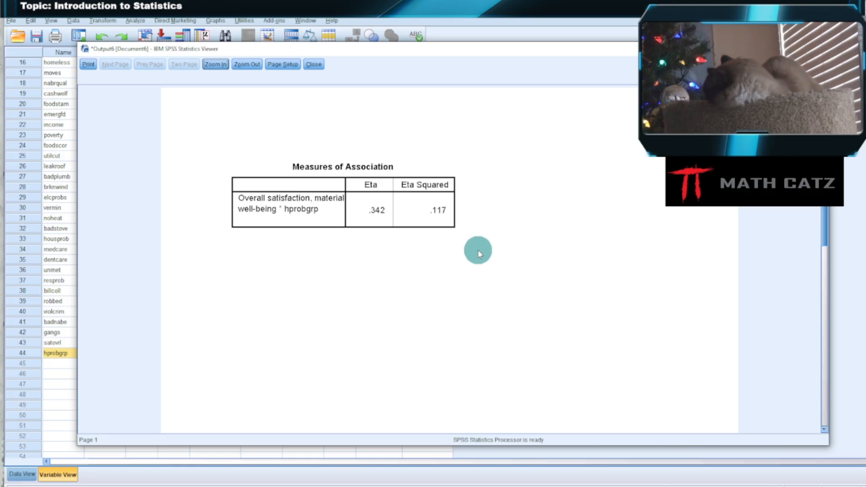
left_click(313, 64)
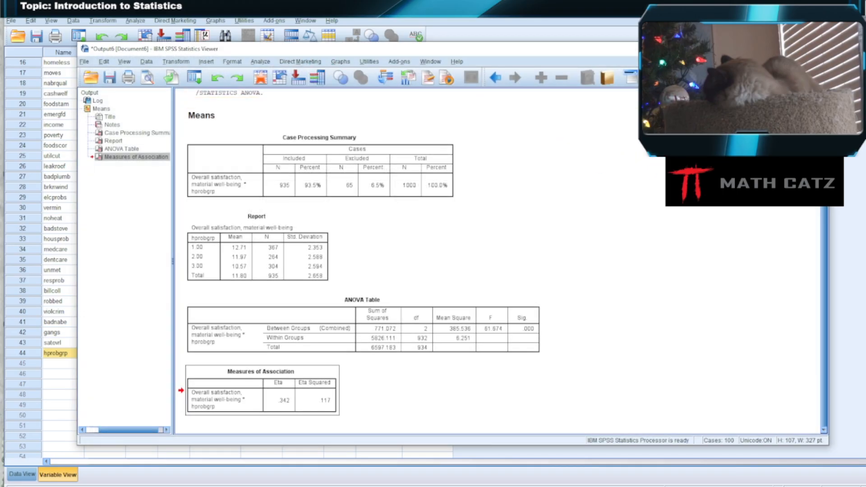
Close the Means output without saving it and look over the available General Linear Model analyses.
left_click(818, 49)
left_click(453, 262)
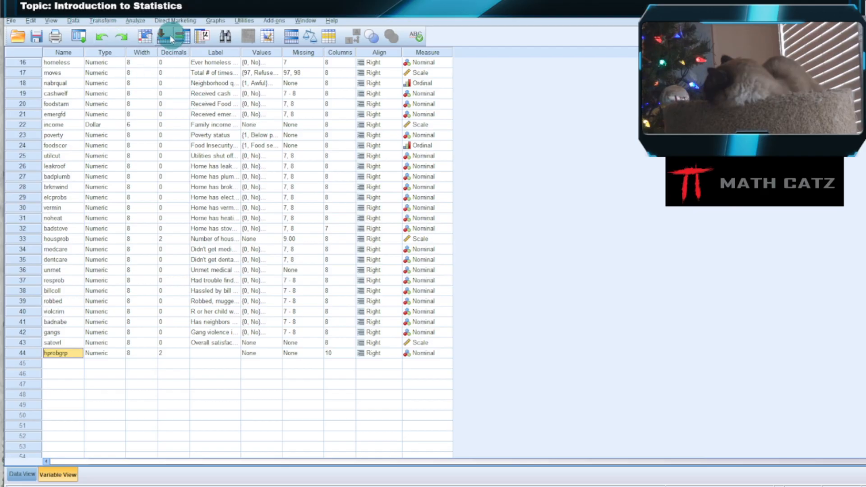
left_click(144, 20)
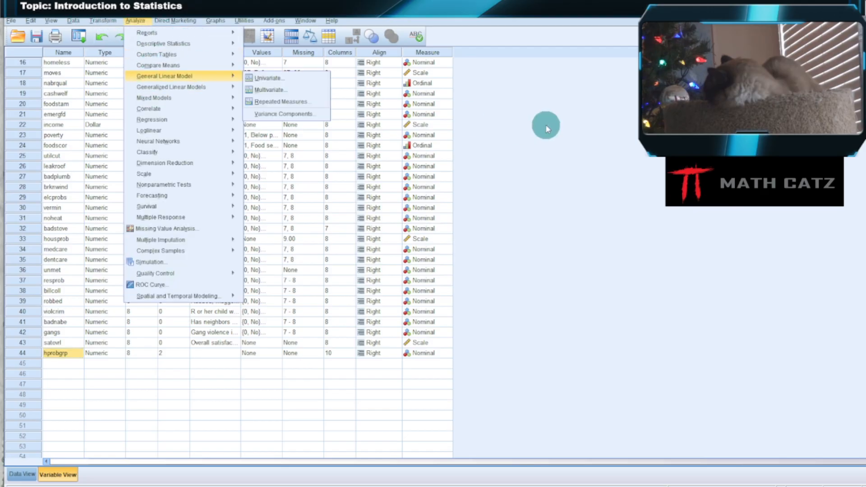
left_click(543, 128)
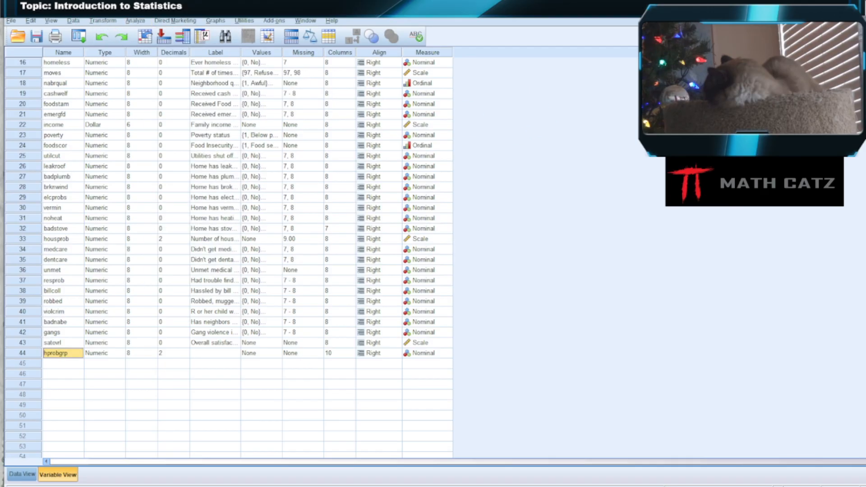